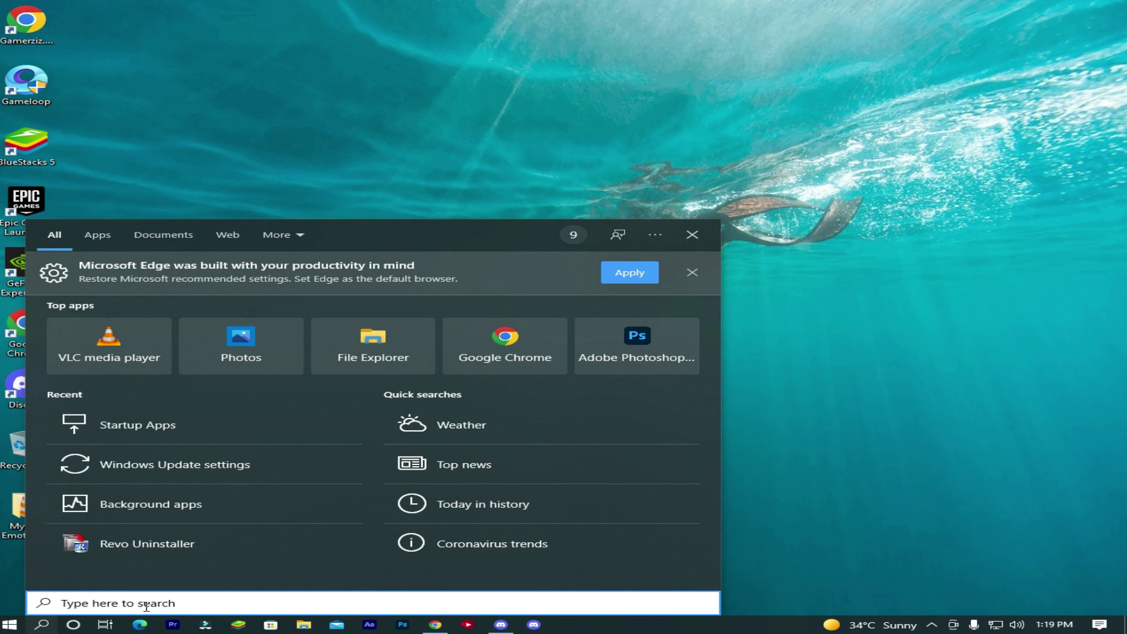
Step: Open the Startup Apps settings and turn off Apple Push, CCXProcess, Cortana and EpicGamesLauncher
{"action": "type", "text": "sta"}
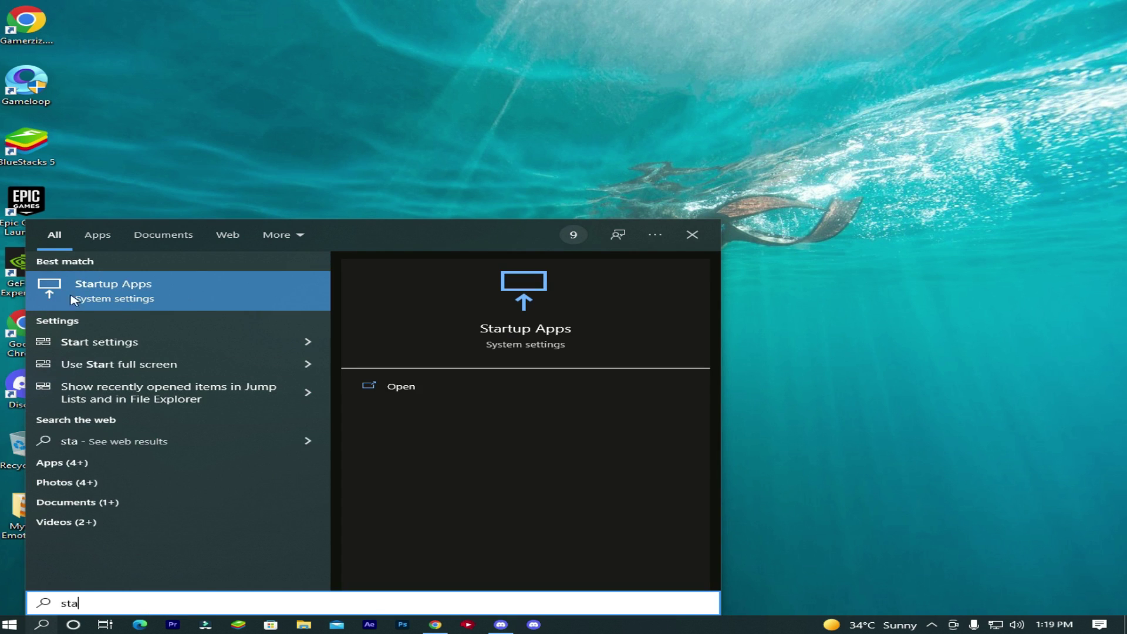
{"action": "left_click", "coordinate": [167, 298]}
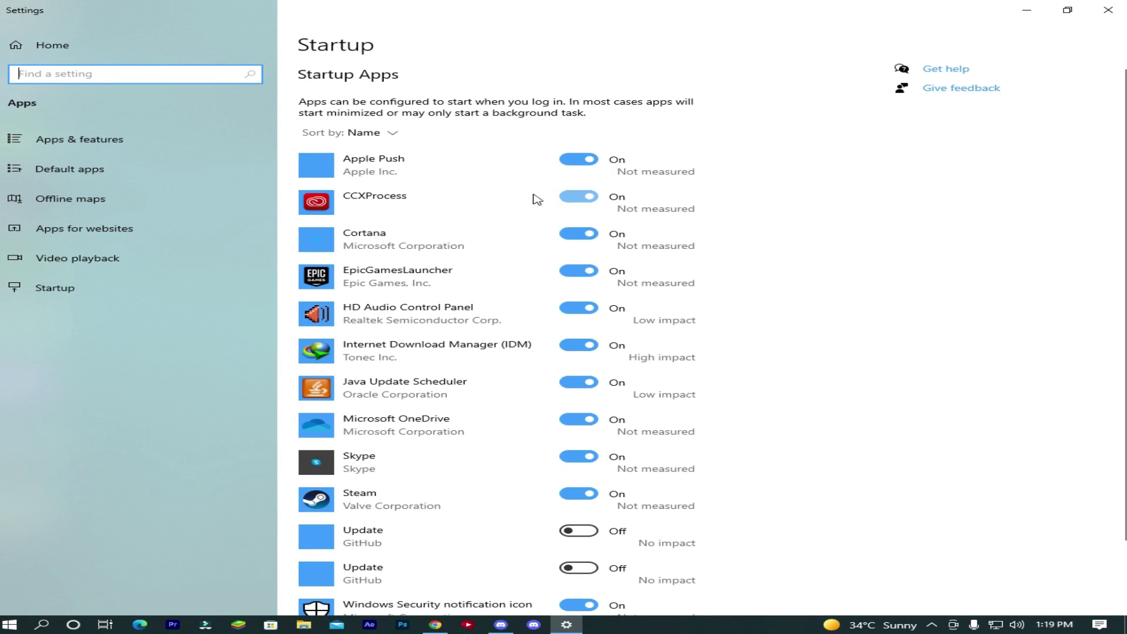
{"action": "left_click", "coordinate": [583, 165]}
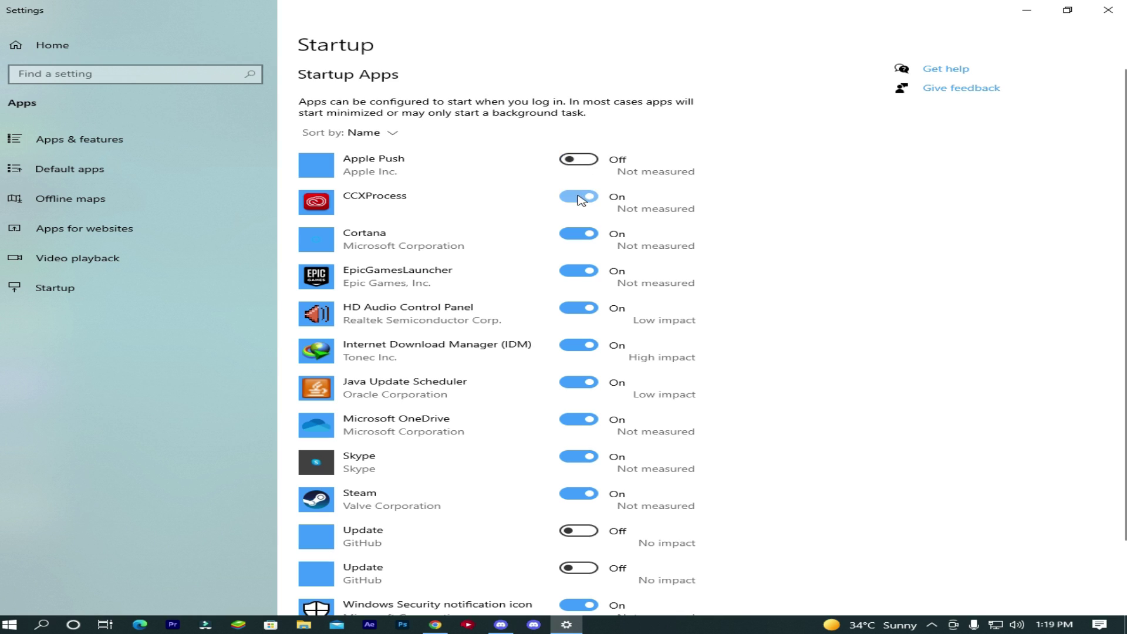
{"action": "left_click", "coordinate": [581, 199]}
{"action": "left_click", "coordinate": [582, 235]}
{"action": "left_click", "coordinate": [583, 272]}
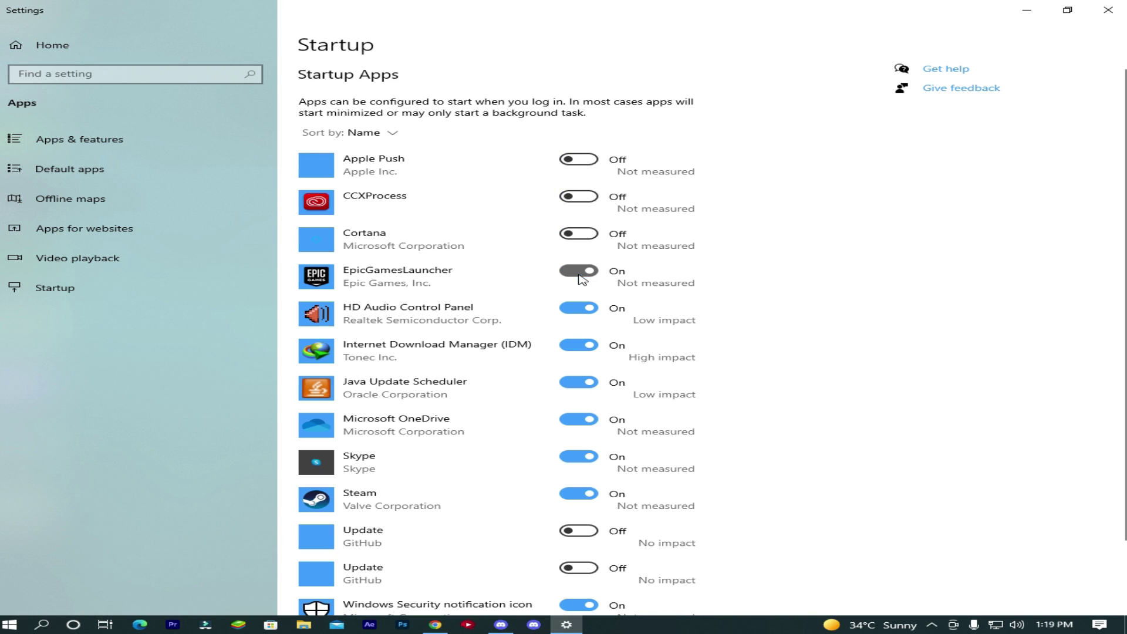
Step: Turn off startup for Java Update Scheduler, Microsoft OneDrive, Skype, Steam and Windows Security notification icon, and close Settings
{"action": "scroll", "coordinate": [581, 298], "scroll_direction": "down", "scroll_amount": 2}
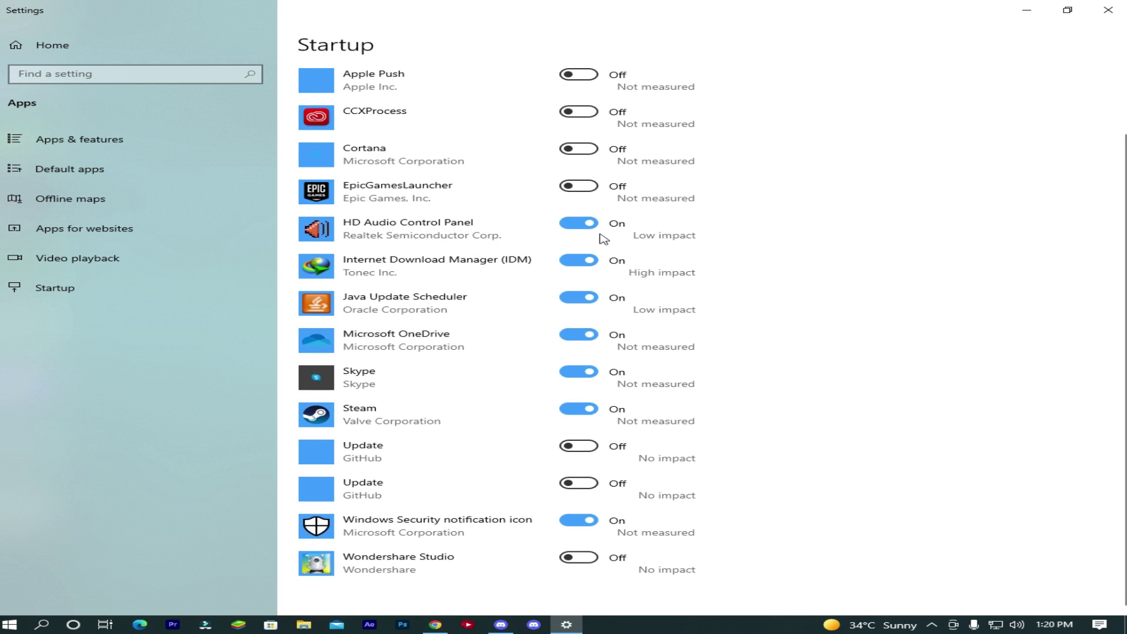
{"action": "left_click", "coordinate": [574, 297]}
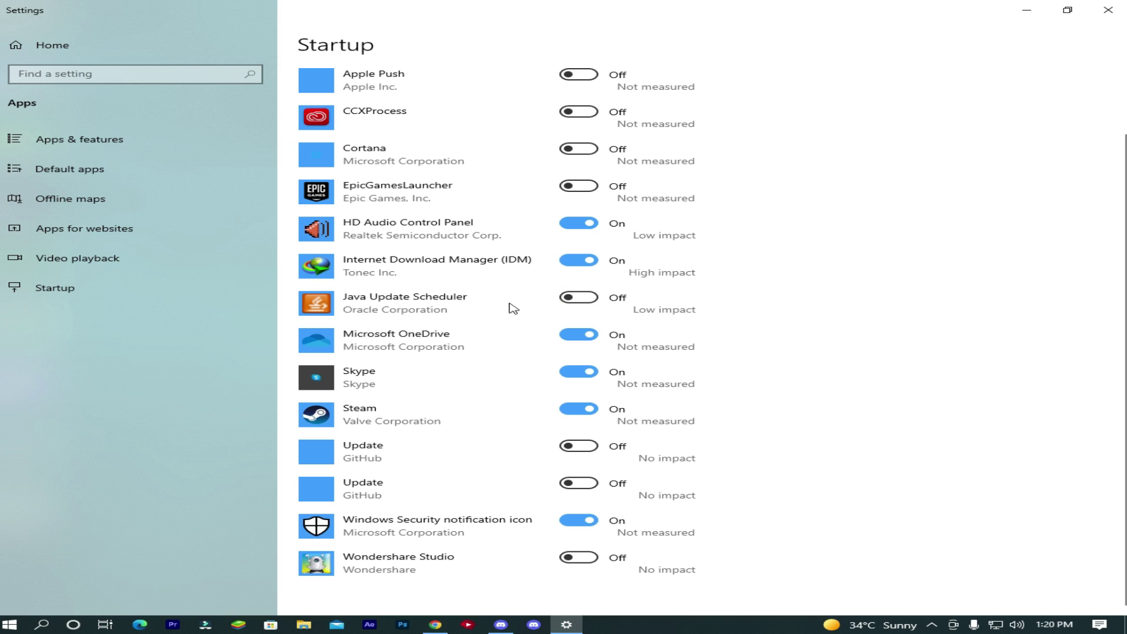
{"action": "left_click", "coordinate": [578, 341]}
{"action": "left_click", "coordinate": [577, 374]}
{"action": "left_click", "coordinate": [587, 414]}
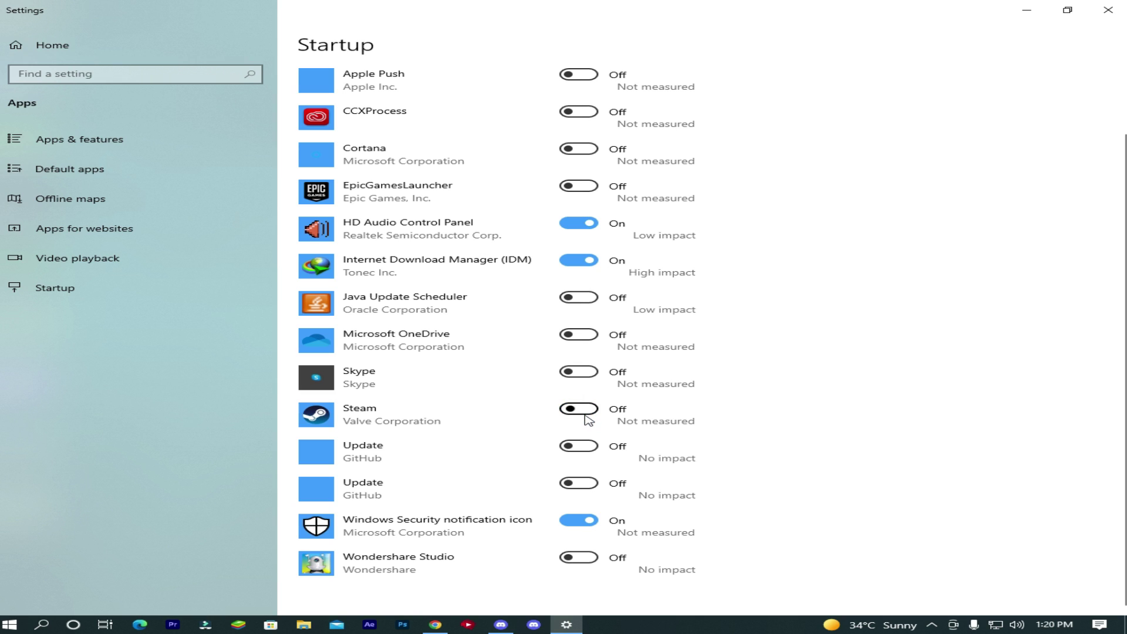
{"action": "left_click", "coordinate": [577, 519]}
{"action": "scroll", "coordinate": [513, 469], "scroll_direction": "up", "scroll_amount": 2}
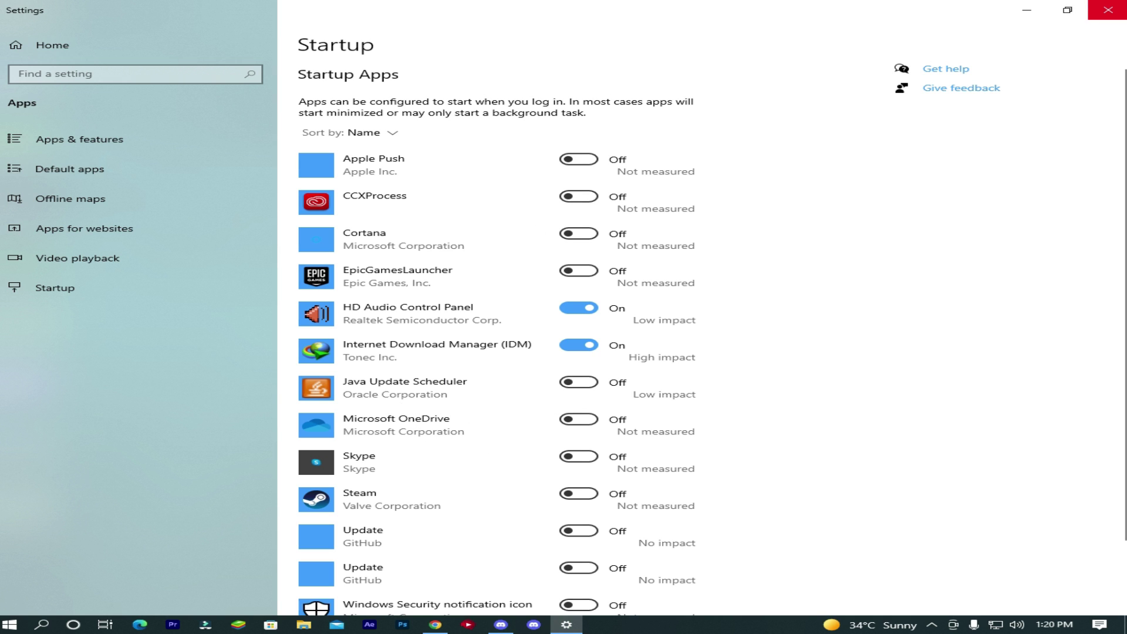
{"action": "left_click", "coordinate": [1107, 9]}
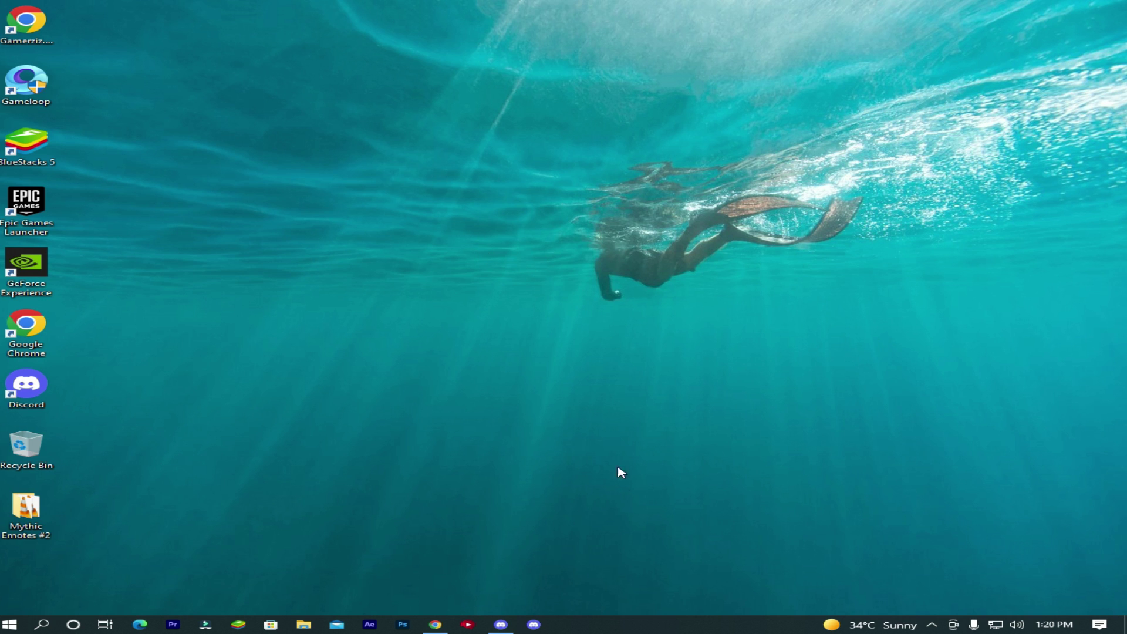
Step: Open Task Manager and display its list of startup programs
{"action": "right_click", "coordinate": [691, 626]}
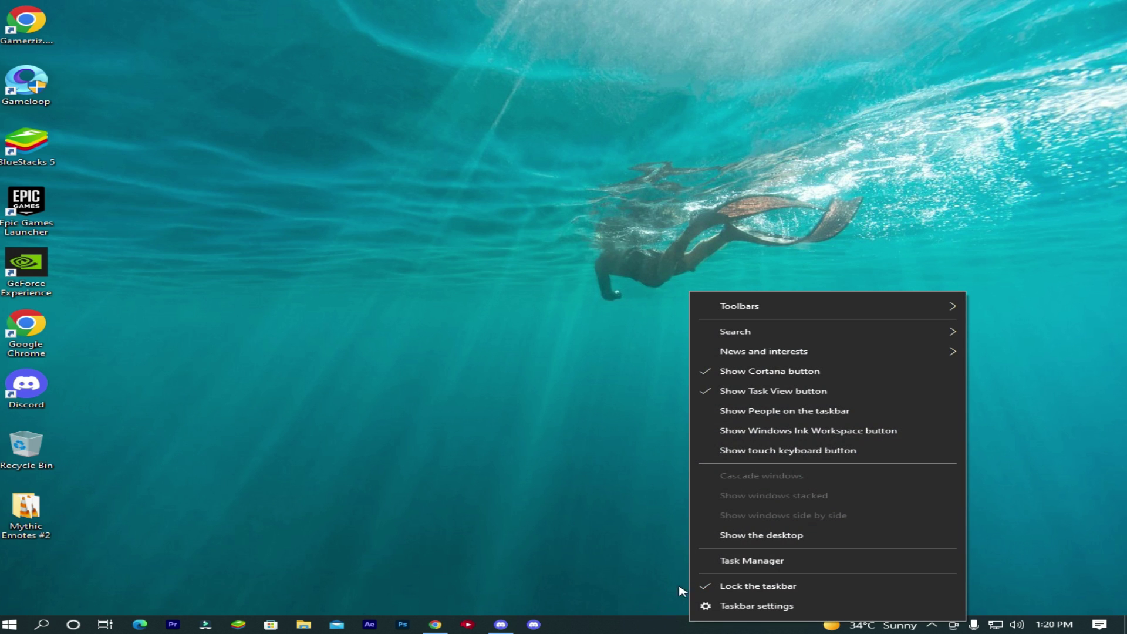
{"action": "left_click", "coordinate": [735, 562]}
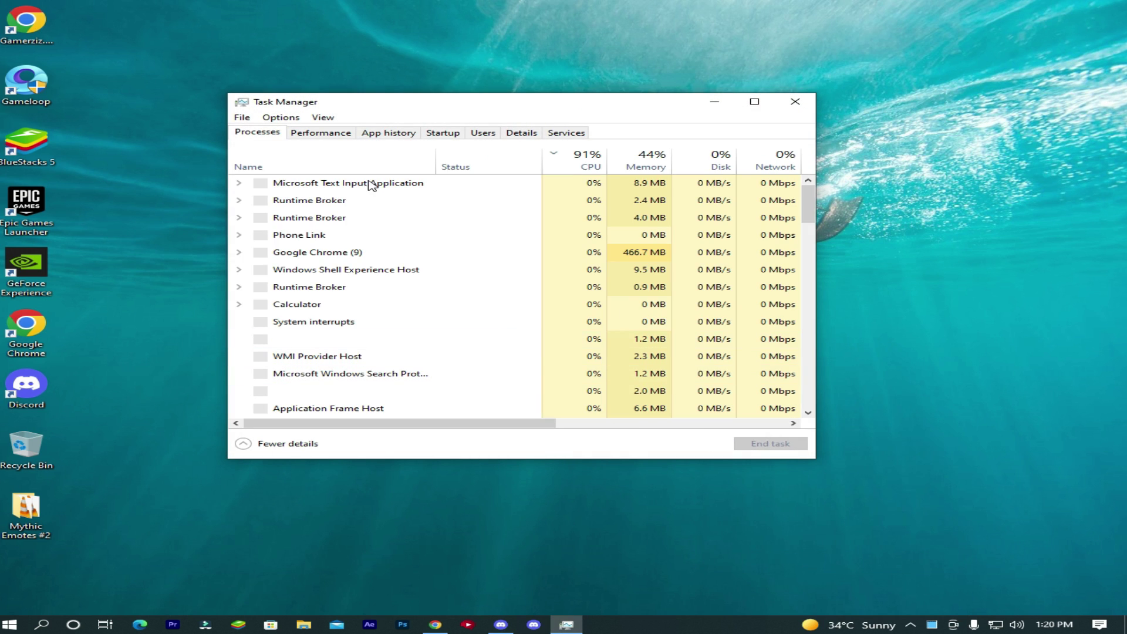
{"action": "left_click", "coordinate": [434, 135]}
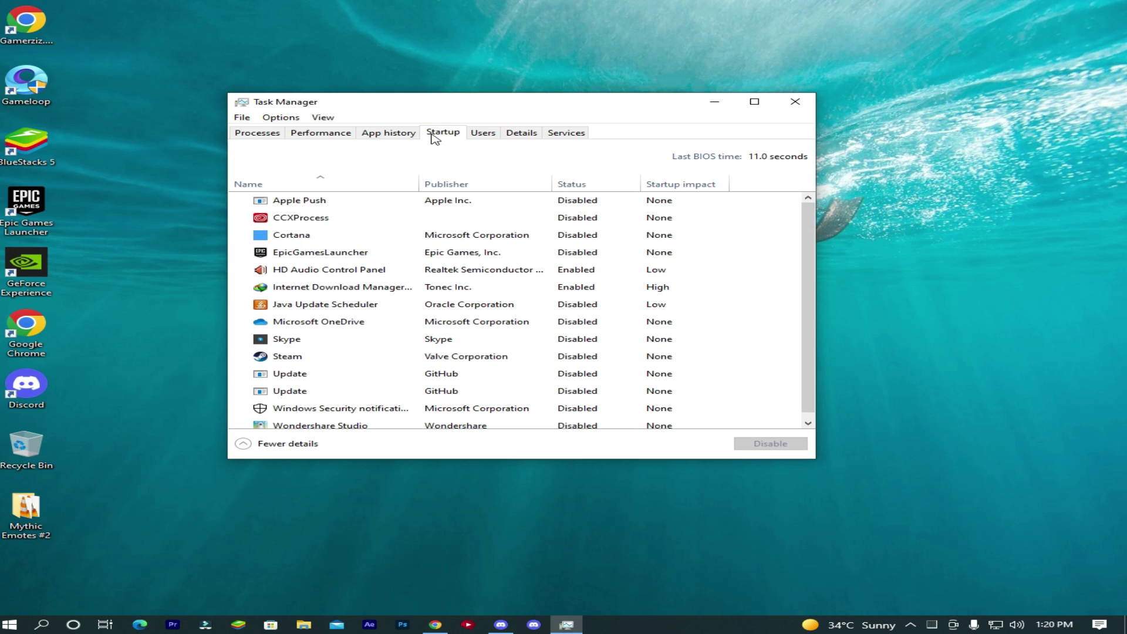
Step: Inspect the startup options available for Cortana, CCXProcess and Apple Push without changing them, and close Task Manager
{"action": "right_click", "coordinate": [433, 241]}
{"action": "left_click", "coordinate": [393, 245]}
{"action": "right_click", "coordinate": [393, 245]}
{"action": "left_click", "coordinate": [327, 218]}
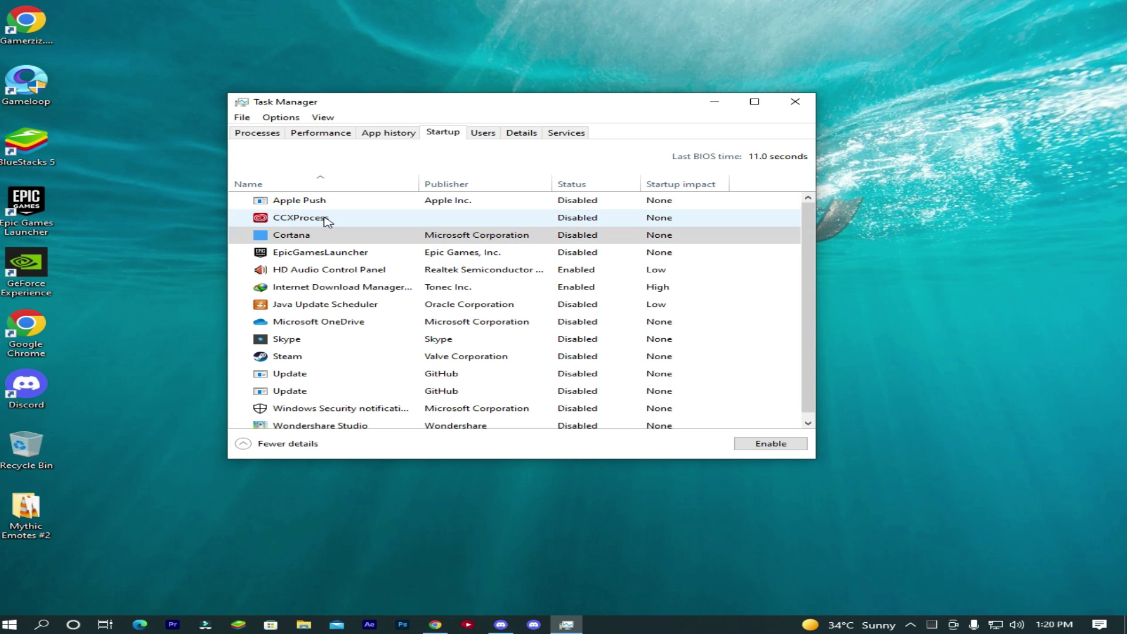
{"action": "right_click", "coordinate": [327, 218]}
{"action": "right_click", "coordinate": [516, 213]}
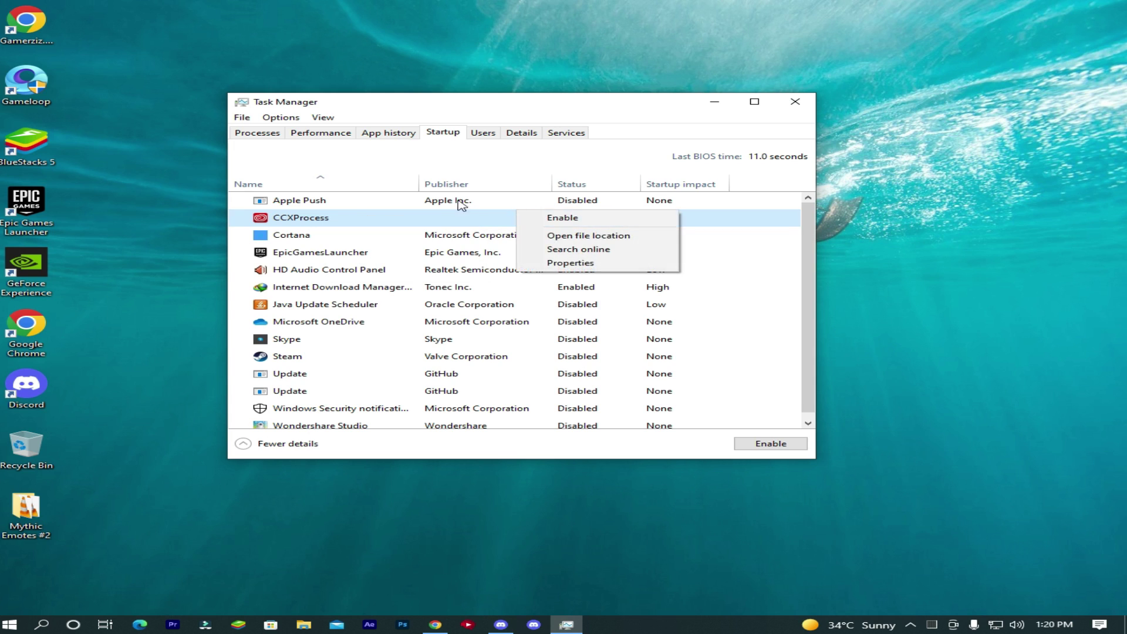
{"action": "left_click", "coordinate": [462, 201]}
{"action": "right_click", "coordinate": [450, 202]}
{"action": "left_click", "coordinate": [400, 220]}
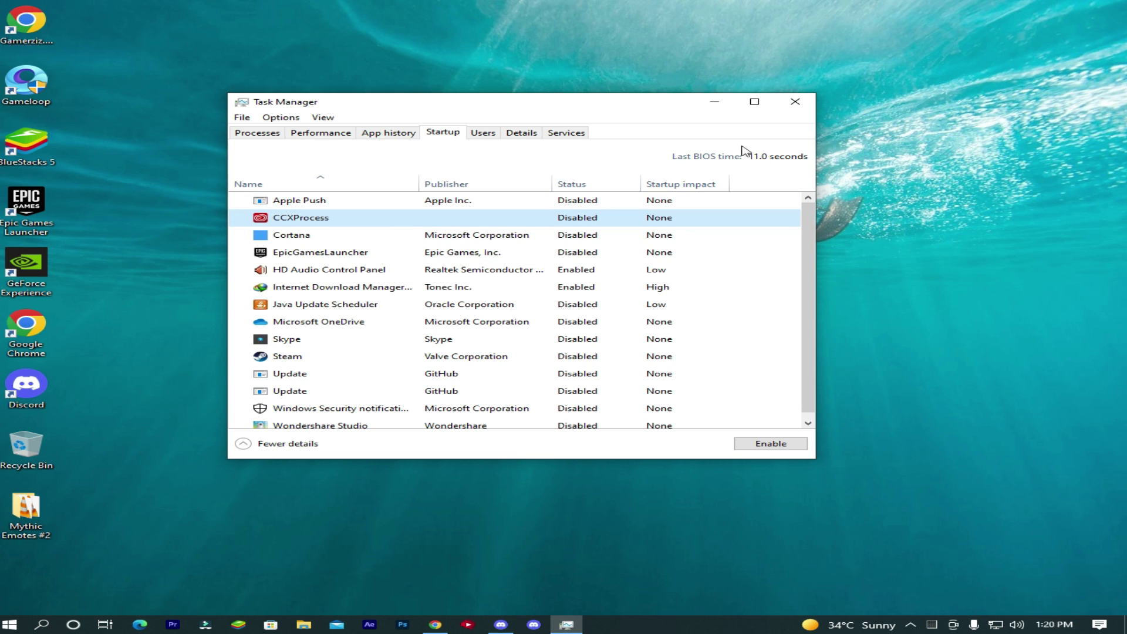
{"action": "left_click", "coordinate": [796, 102]}
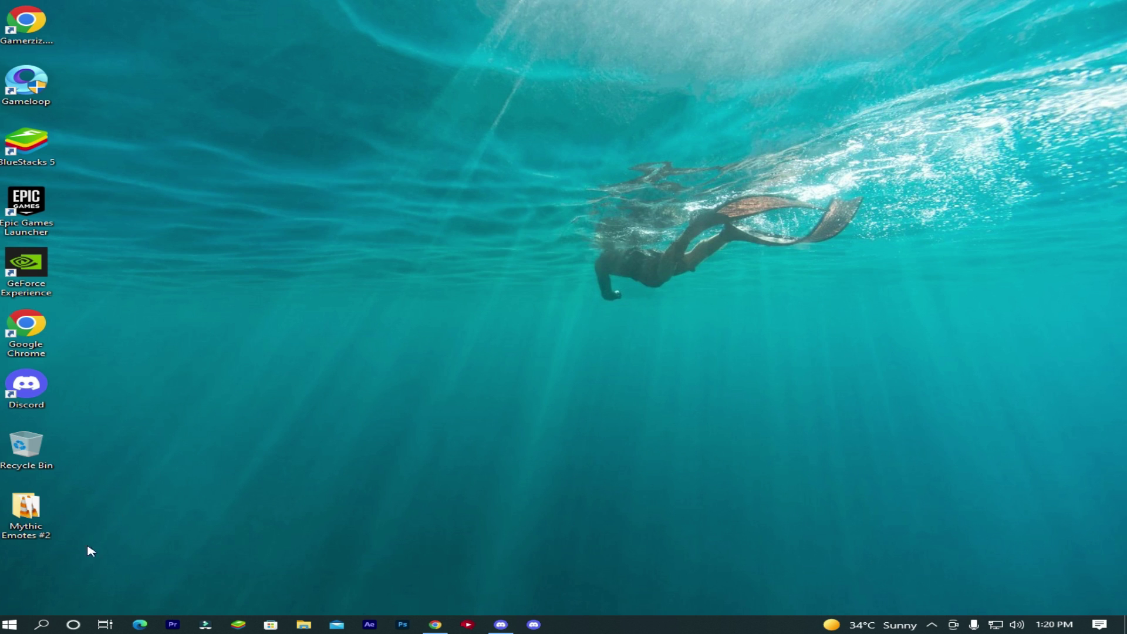
Step: Open the Background apps settings and turn off letting apps run in the background
{"action": "left_click", "coordinate": [42, 623]}
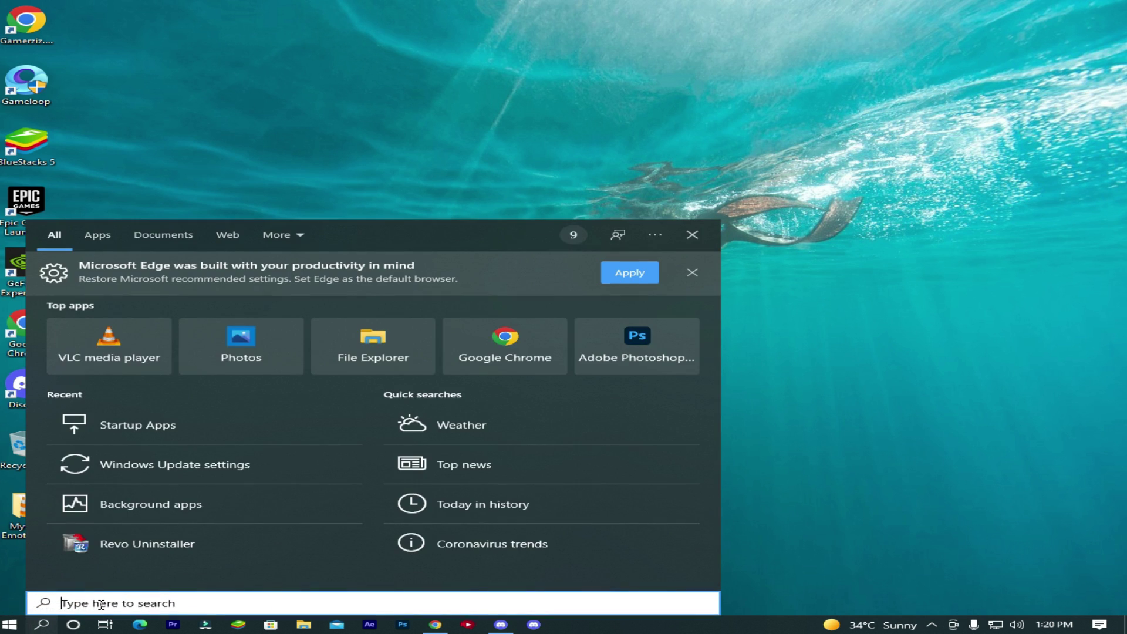
{"action": "type", "text": "bac"}
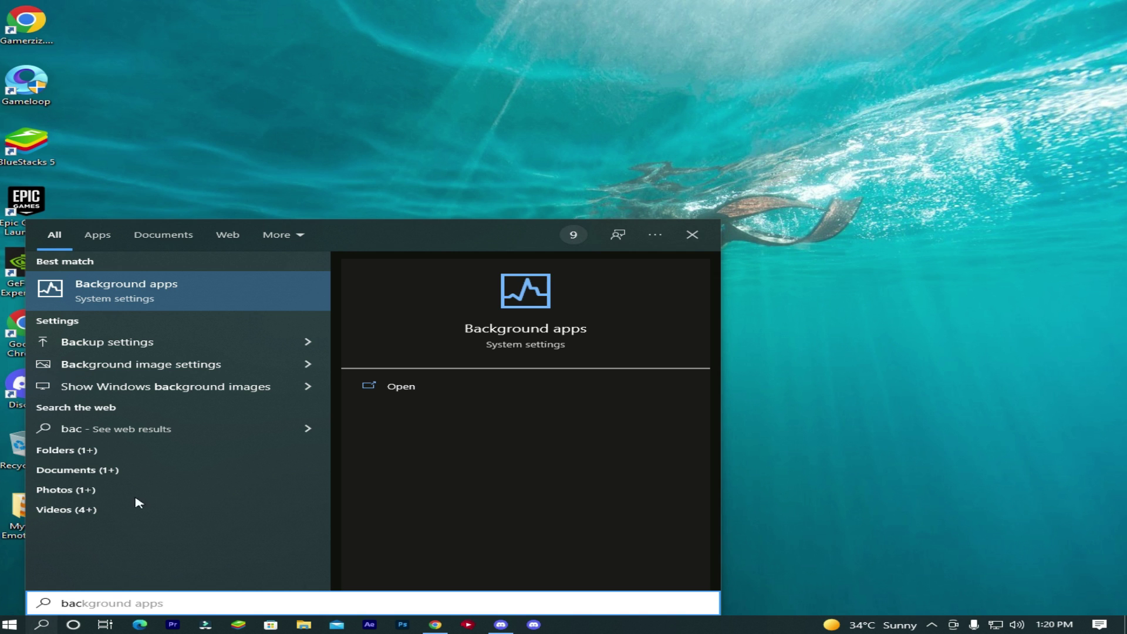
{"action": "left_click", "coordinate": [128, 298]}
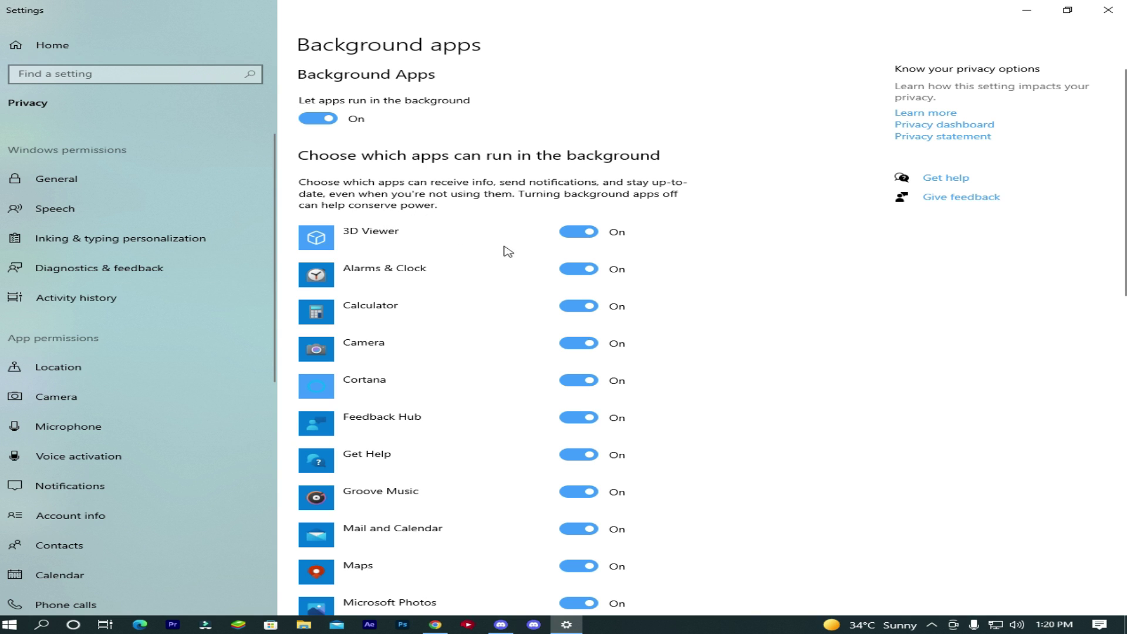
{"action": "scroll", "coordinate": [515, 345], "scroll_direction": "down", "scroll_amount": 10}
{"action": "scroll", "coordinate": [515, 309], "scroll_direction": "up", "scroll_amount": 10}
{"action": "left_click", "coordinate": [331, 121]}
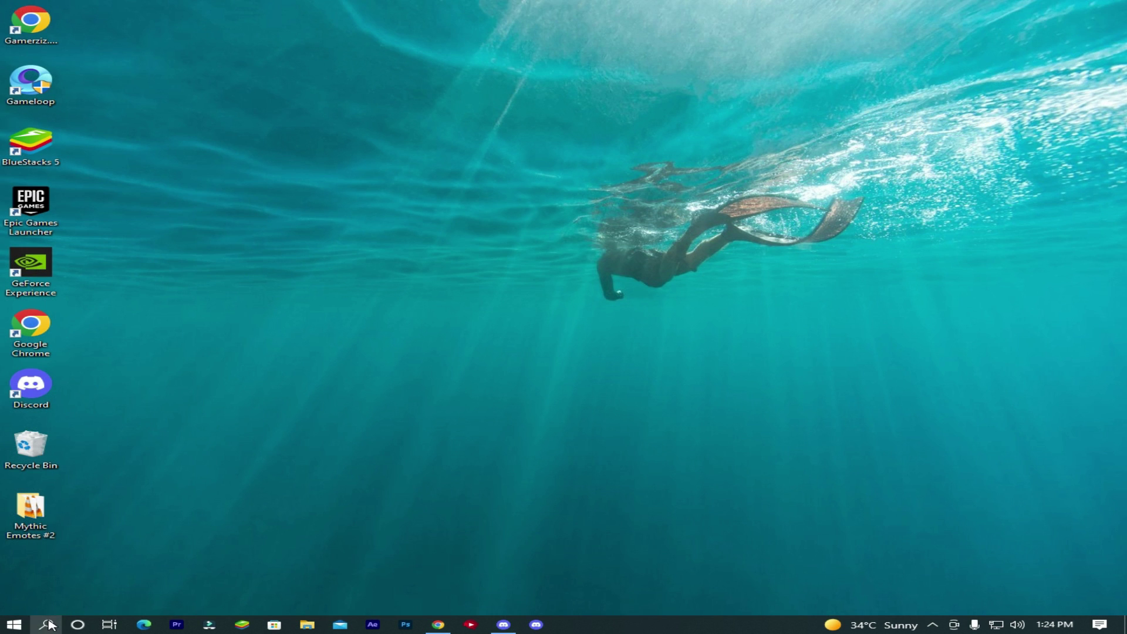
Step: Open the Performance Options dialog through This PC's properties and the advanced system settings
{"action": "left_click", "coordinate": [45, 624]}
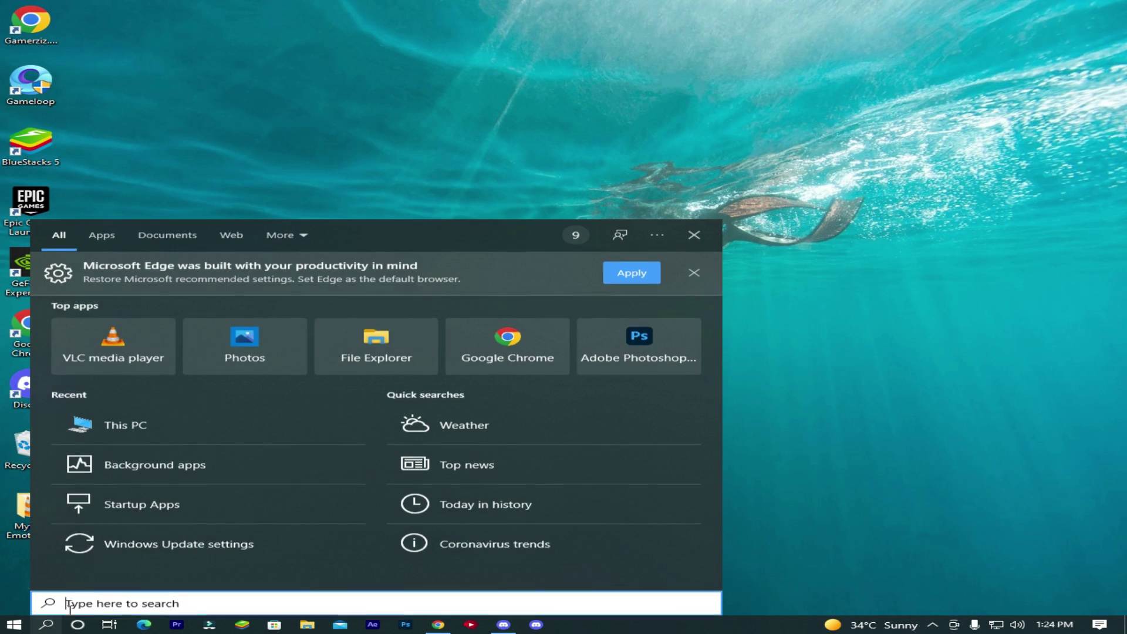
{"action": "type", "text": "th"}
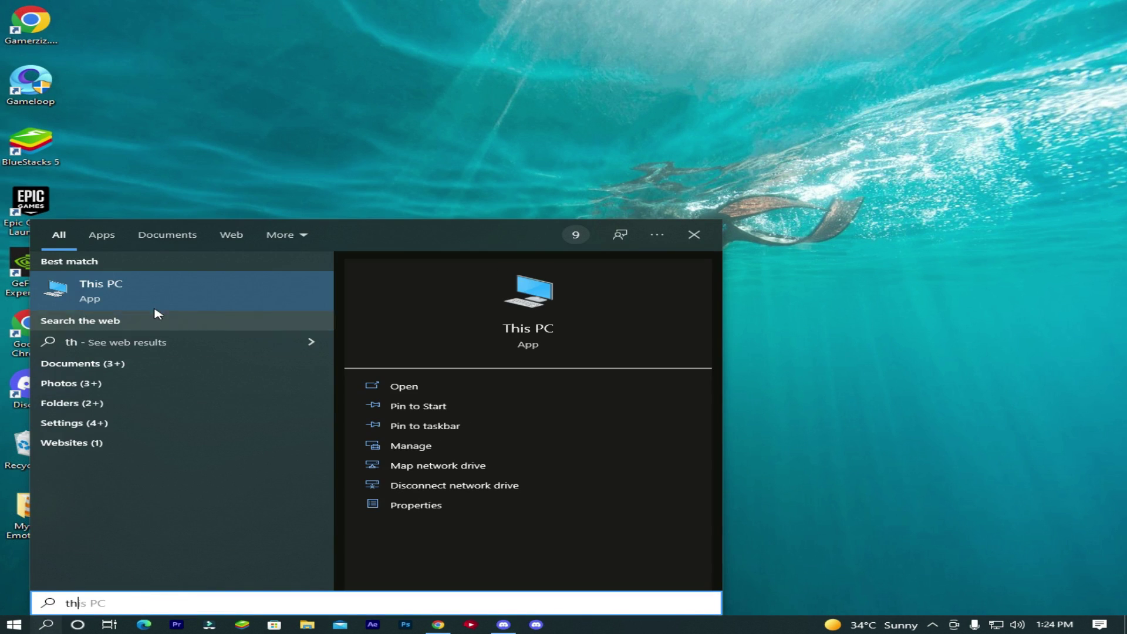
{"action": "left_click", "coordinate": [100, 299]}
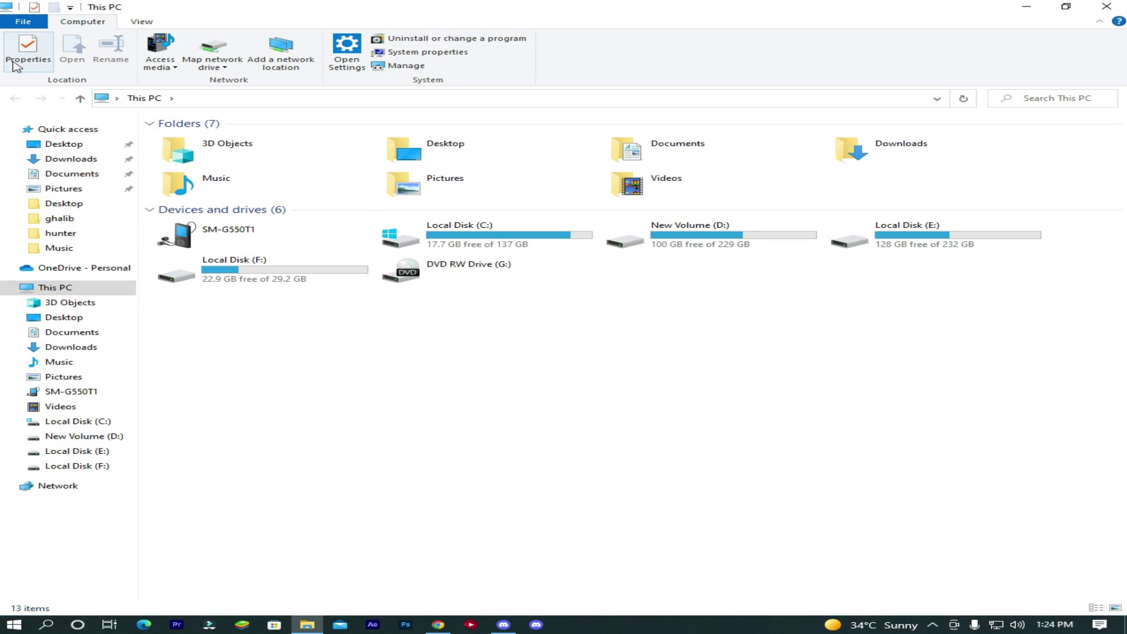
{"action": "left_click", "coordinate": [29, 61]}
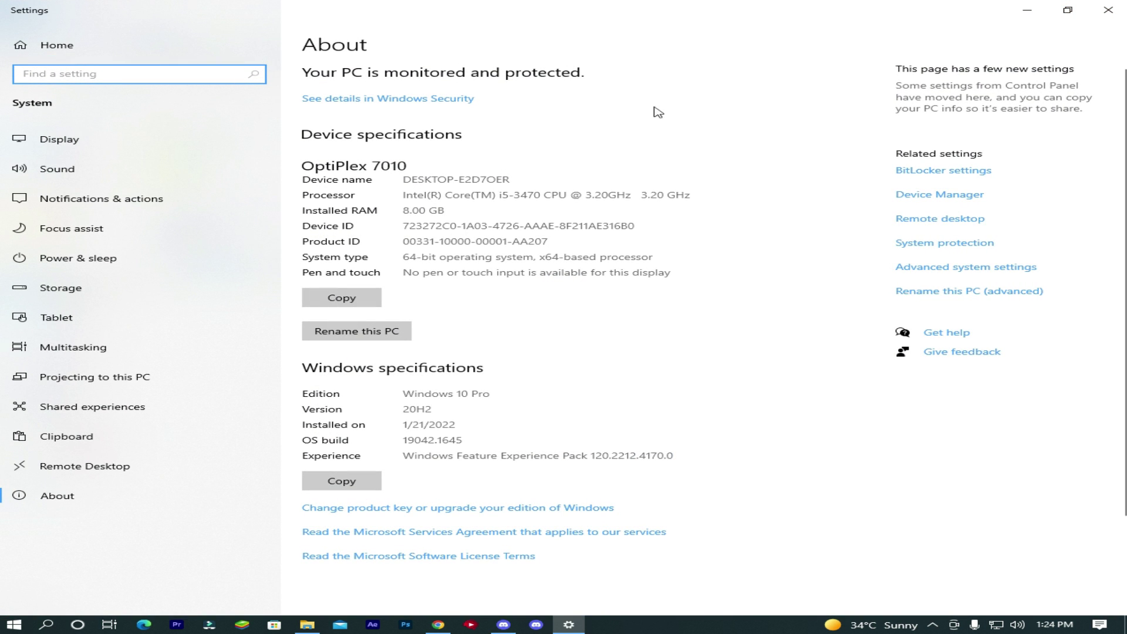
{"action": "left_click", "coordinate": [930, 270]}
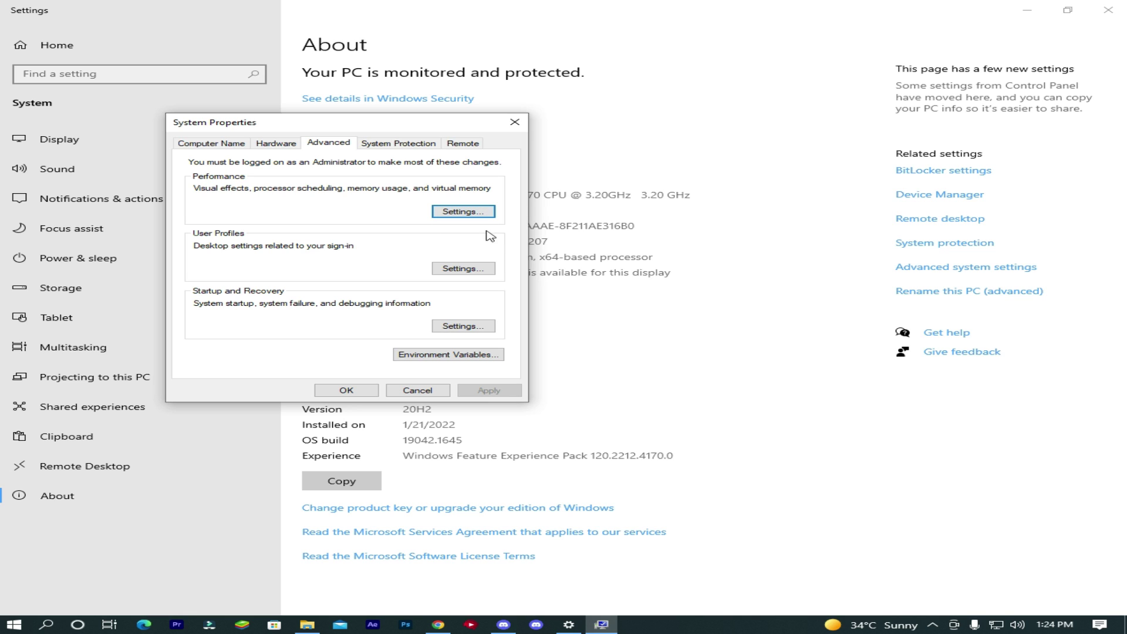
{"action": "left_click", "coordinate": [468, 218]}
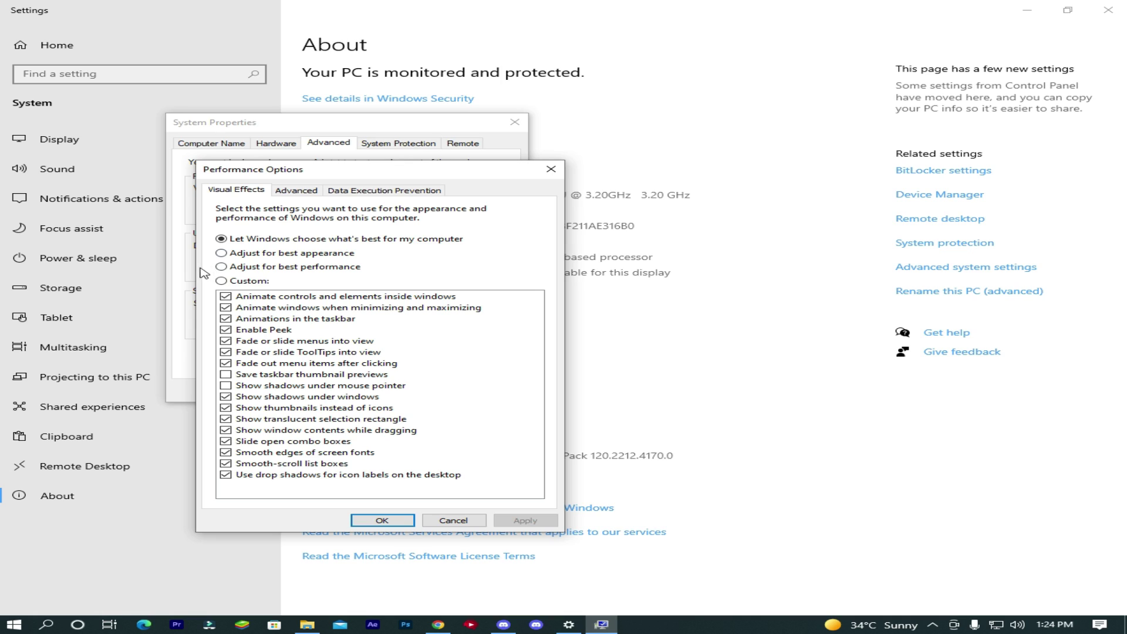
Step: Adjust visual effects for best performance but keep thumbnails, translucent selection rectangle and smooth font edges enabled, and apply and close everything
{"action": "left_click", "coordinate": [241, 269]}
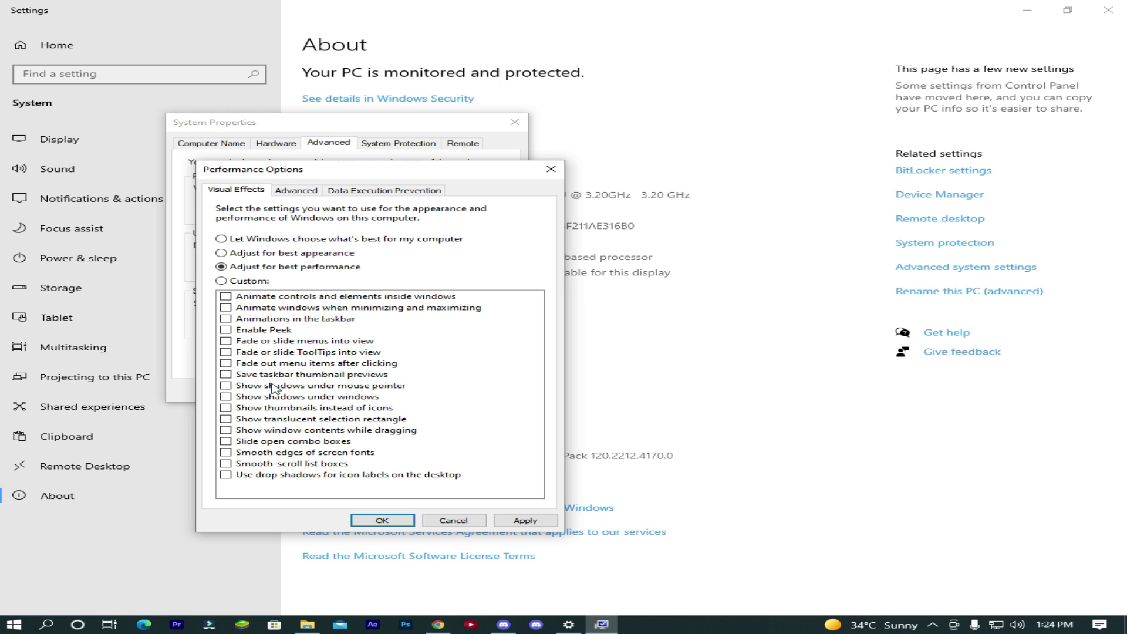
{"action": "left_click", "coordinate": [225, 409]}
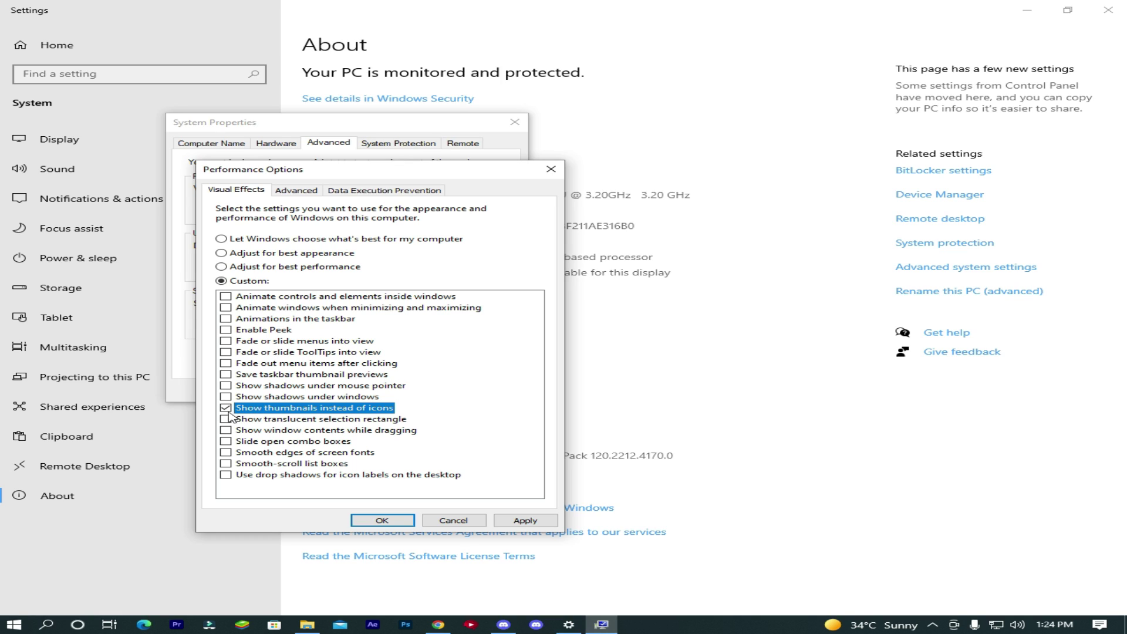
{"action": "left_click", "coordinate": [226, 419]}
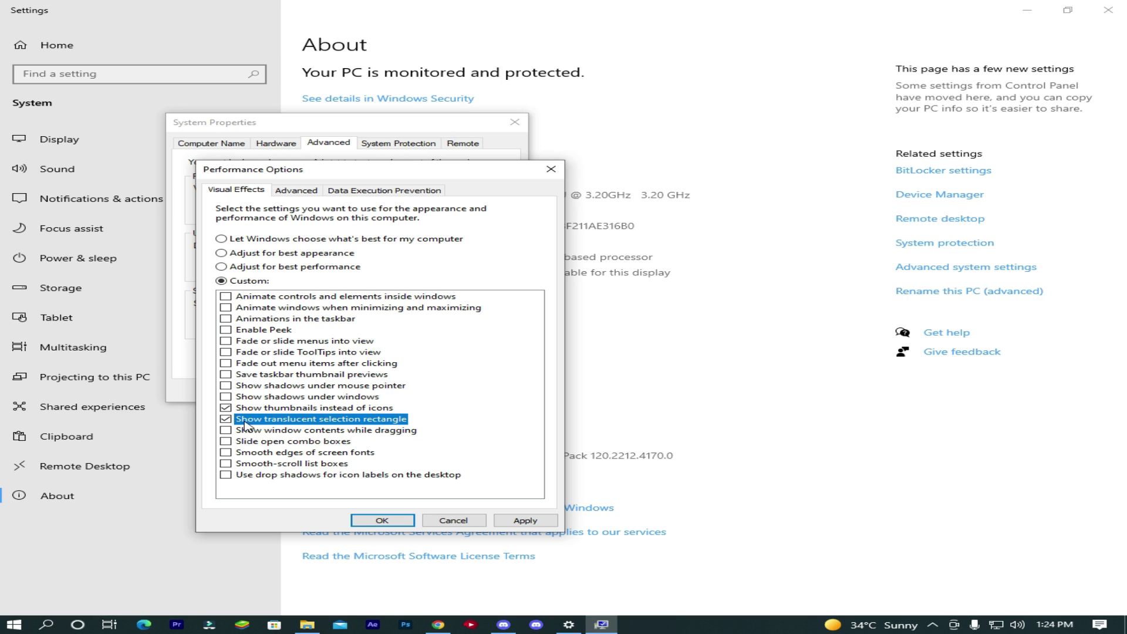
{"action": "left_click", "coordinate": [225, 453]}
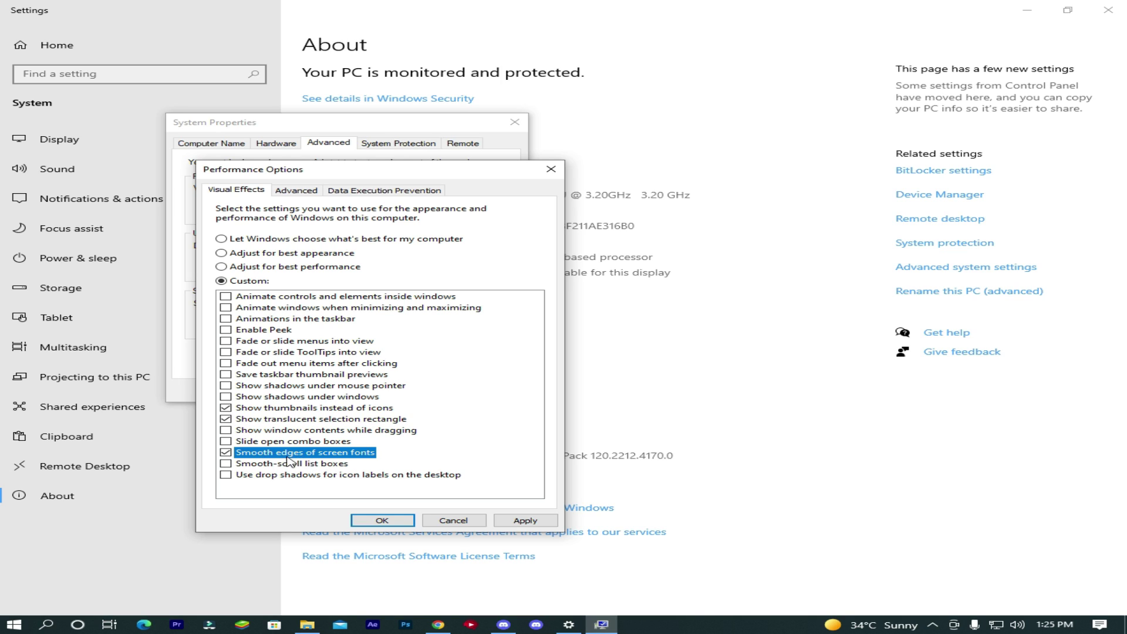
{"action": "left_click", "coordinate": [533, 522]}
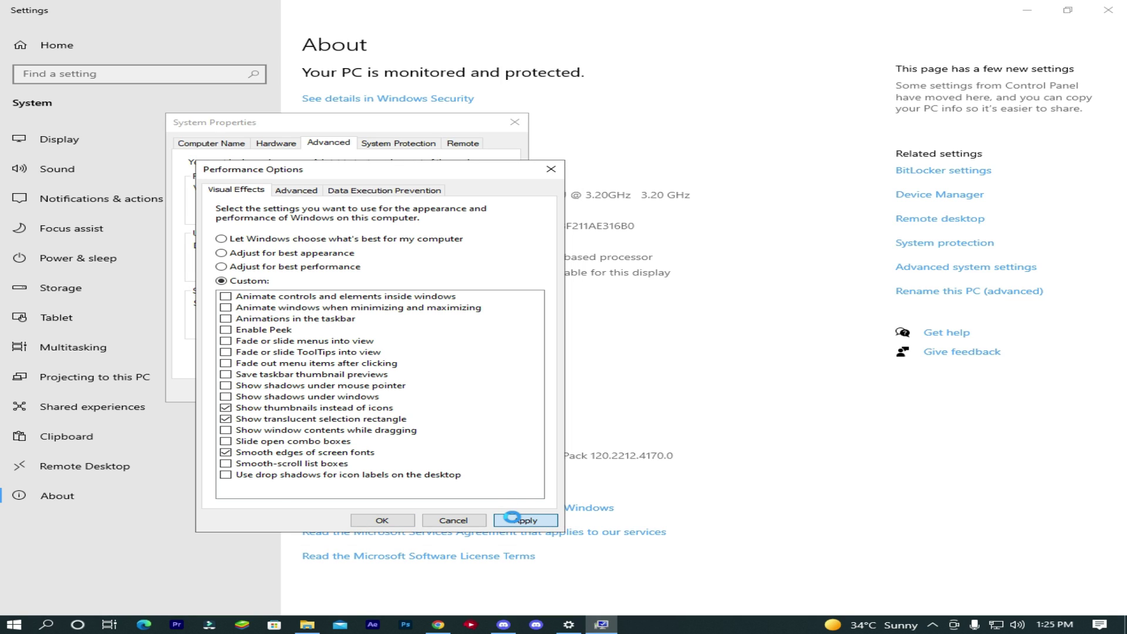
{"action": "left_click", "coordinate": [383, 520]}
{"action": "left_click", "coordinate": [356, 391]}
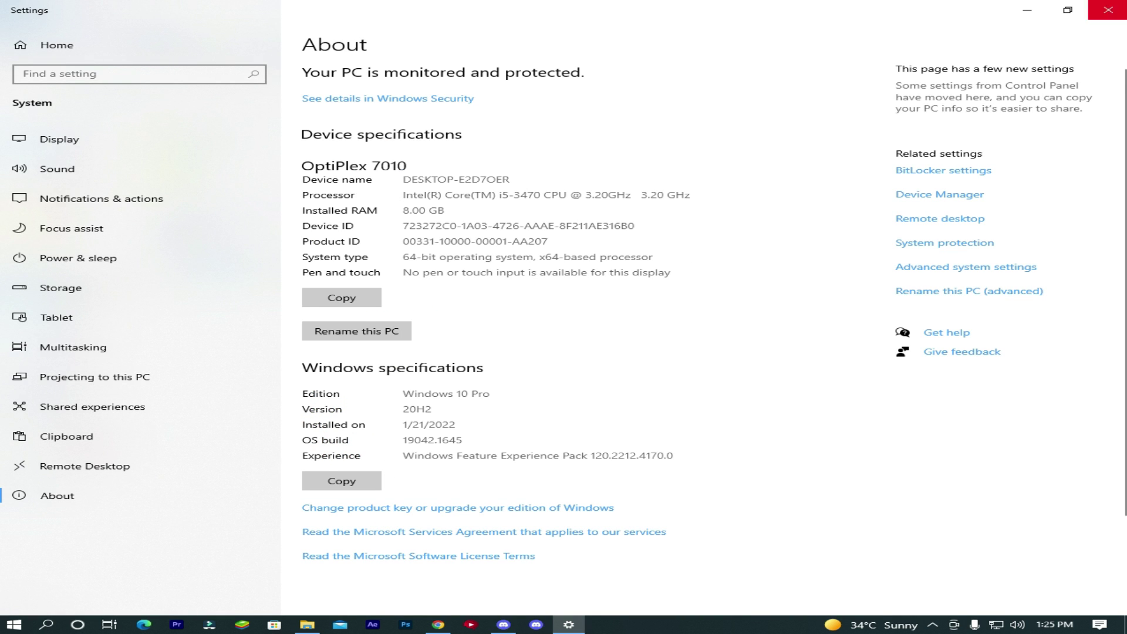
{"action": "left_click", "coordinate": [1107, 10]}
{"action": "left_click", "coordinate": [1110, 7]}
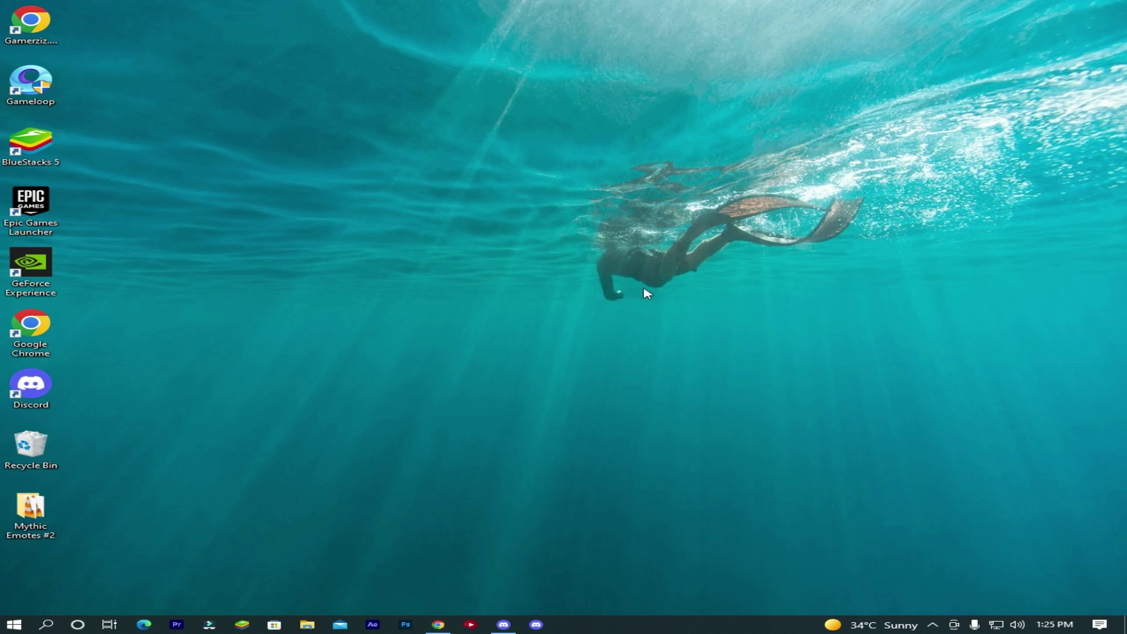
Step: Open System Configuration by running msconfig from the Run dialog
{"action": "left_click", "coordinate": [47, 624]}
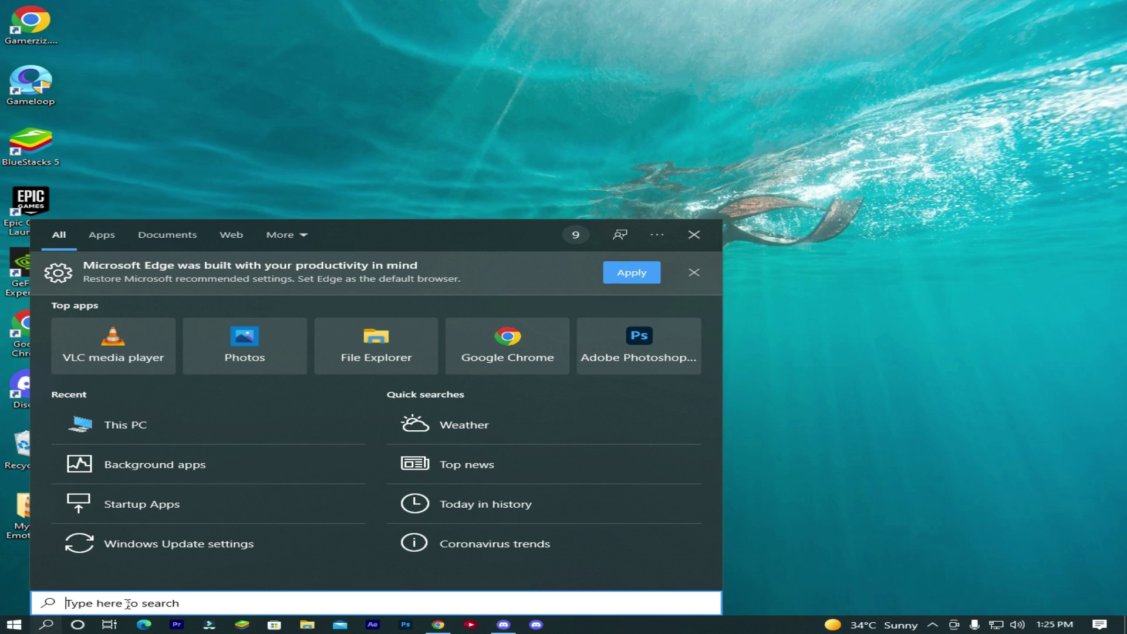
{"action": "type", "text": "run"}
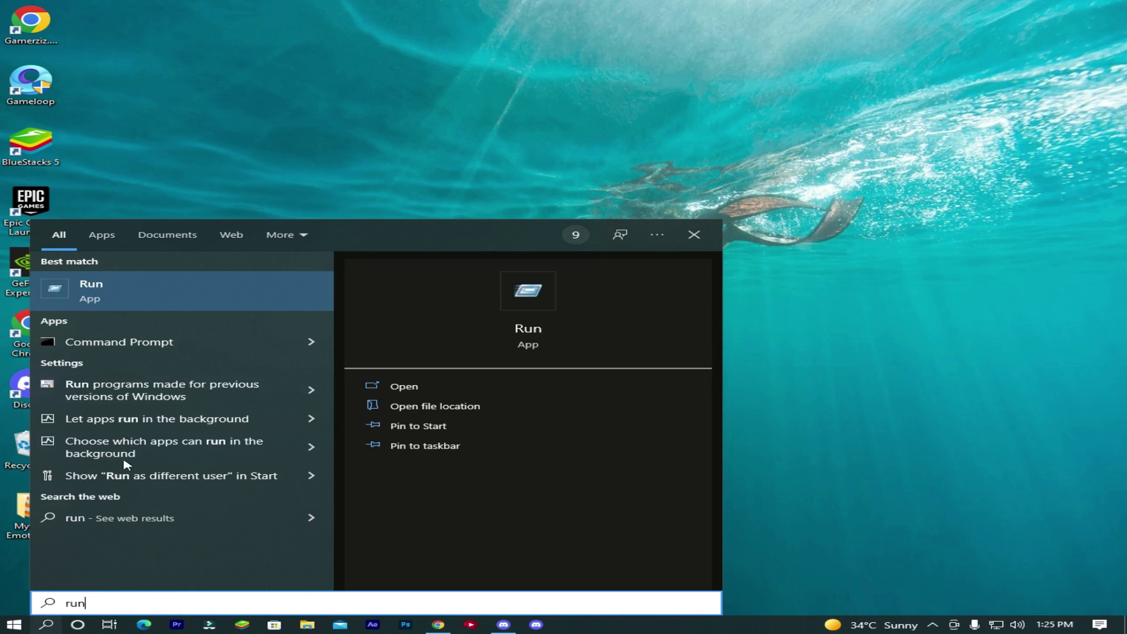
{"action": "left_click", "coordinate": [112, 297]}
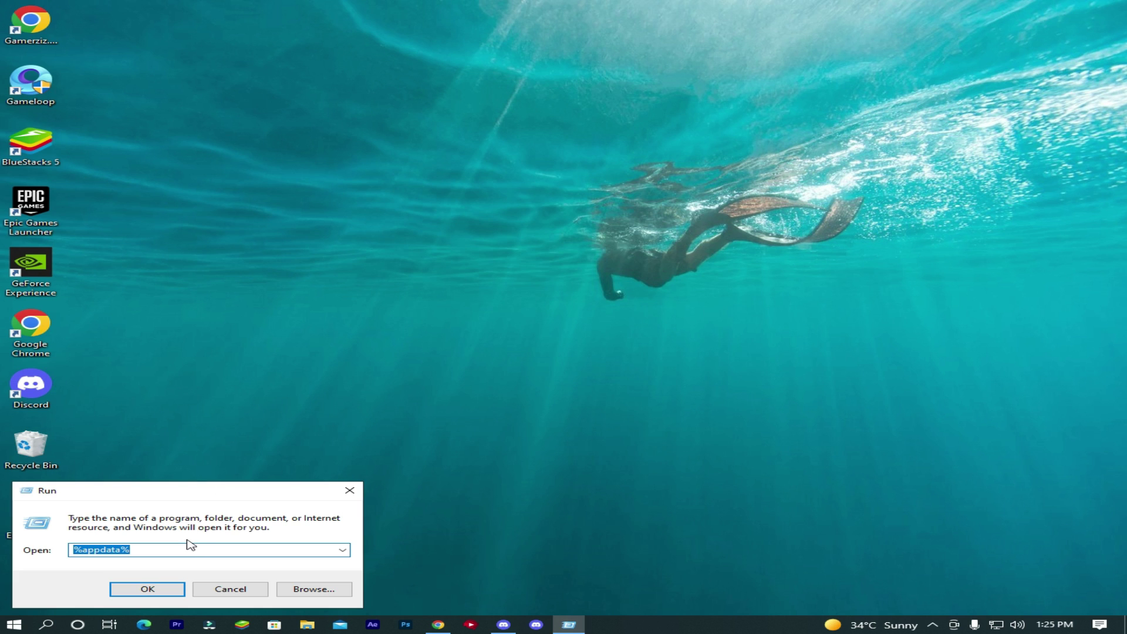
{"action": "key", "text": "BackSpace"}
{"action": "type", "text": "ms"}
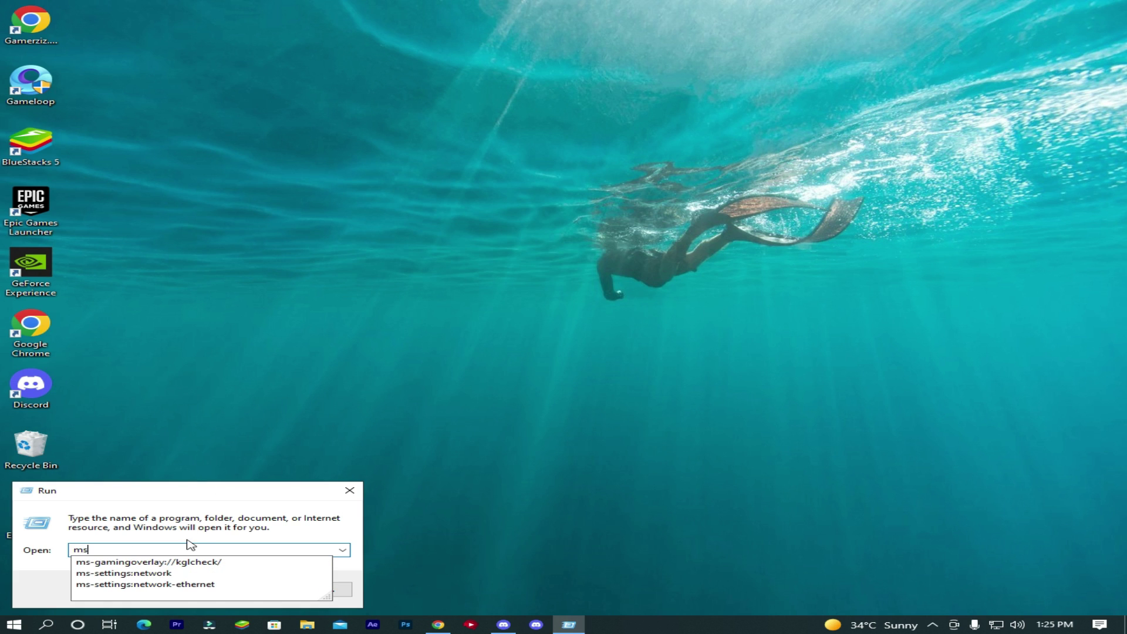
{"action": "type", "text": "config"}
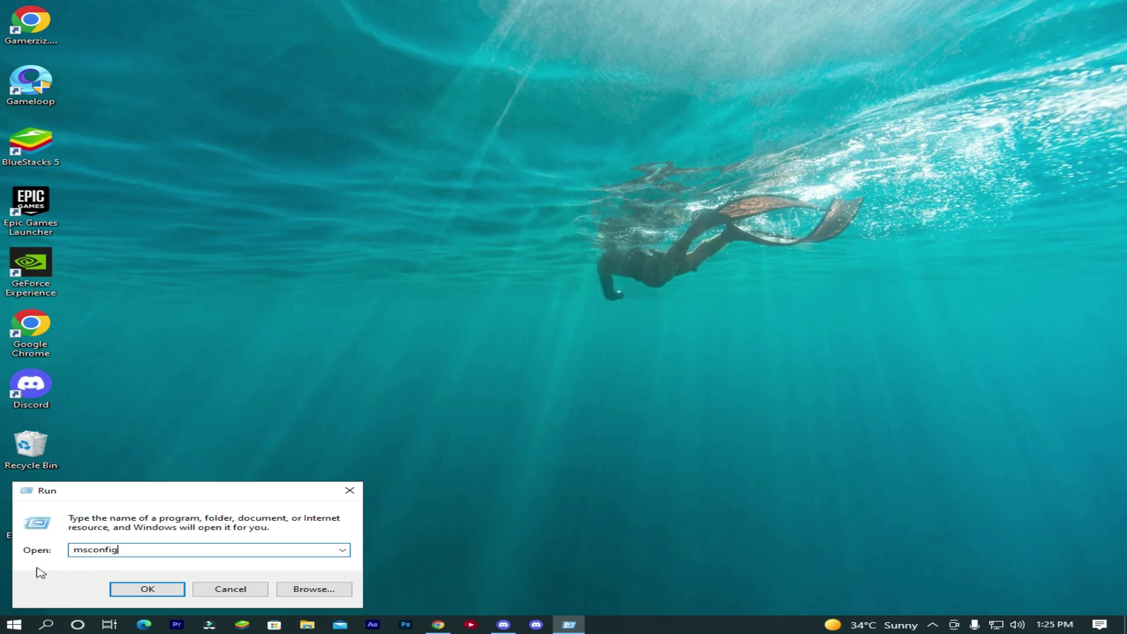
{"action": "left_click", "coordinate": [148, 589]}
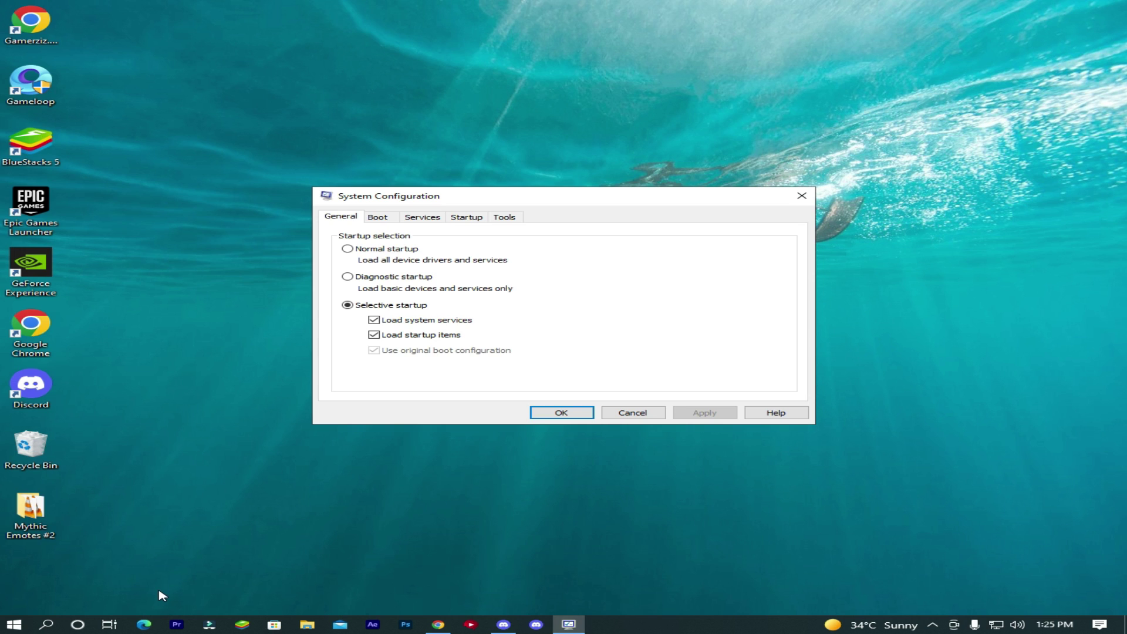
Step: Set the number of processors to 4 in the advanced boot options, apply the change and restart the computer
{"action": "left_click", "coordinate": [388, 226]}
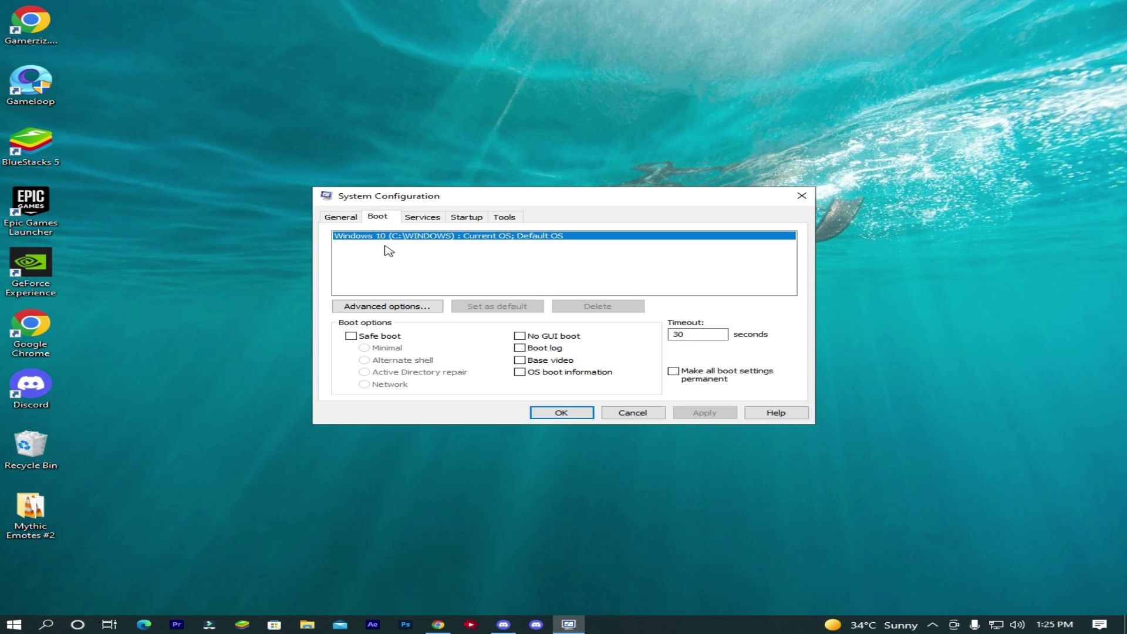
{"action": "left_click", "coordinate": [380, 310]}
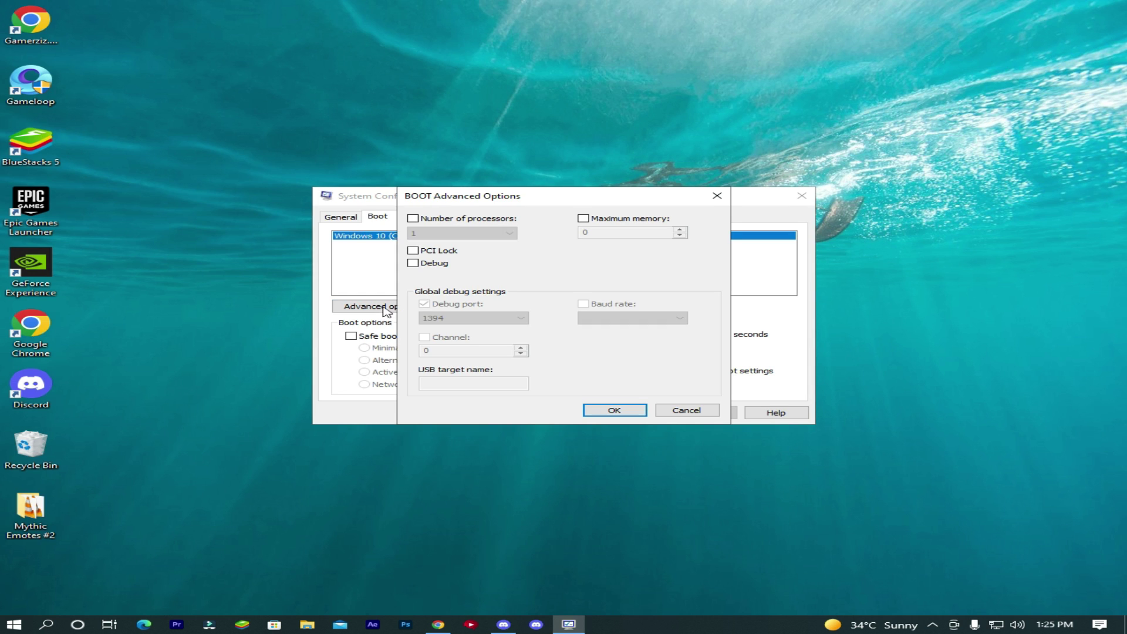
{"action": "left_click", "coordinate": [413, 219]}
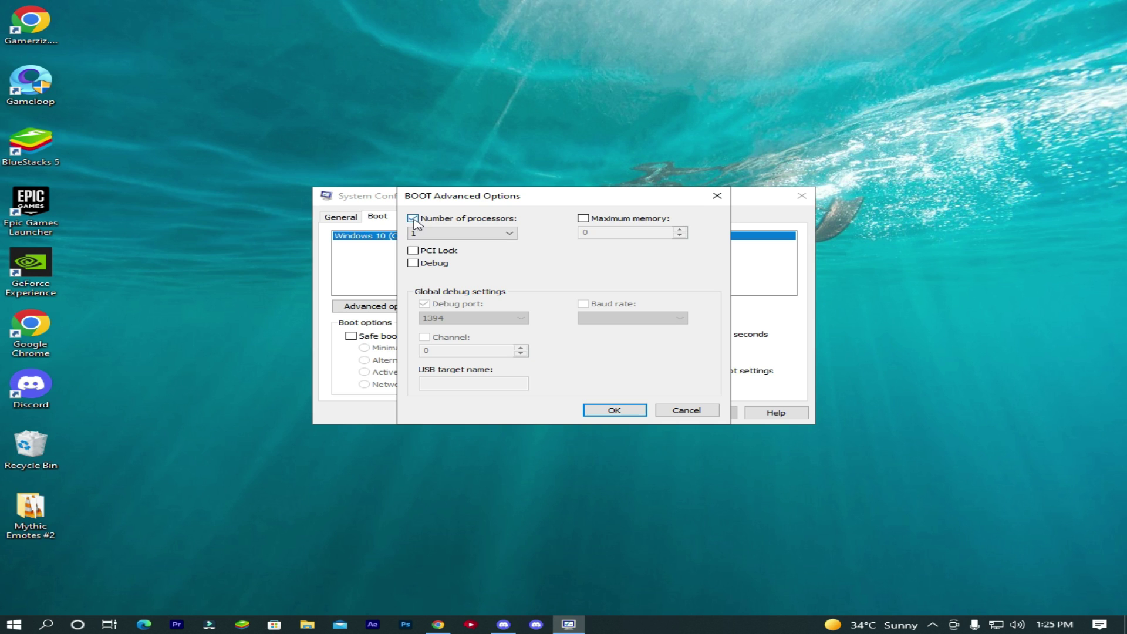
{"action": "left_click", "coordinate": [480, 238]}
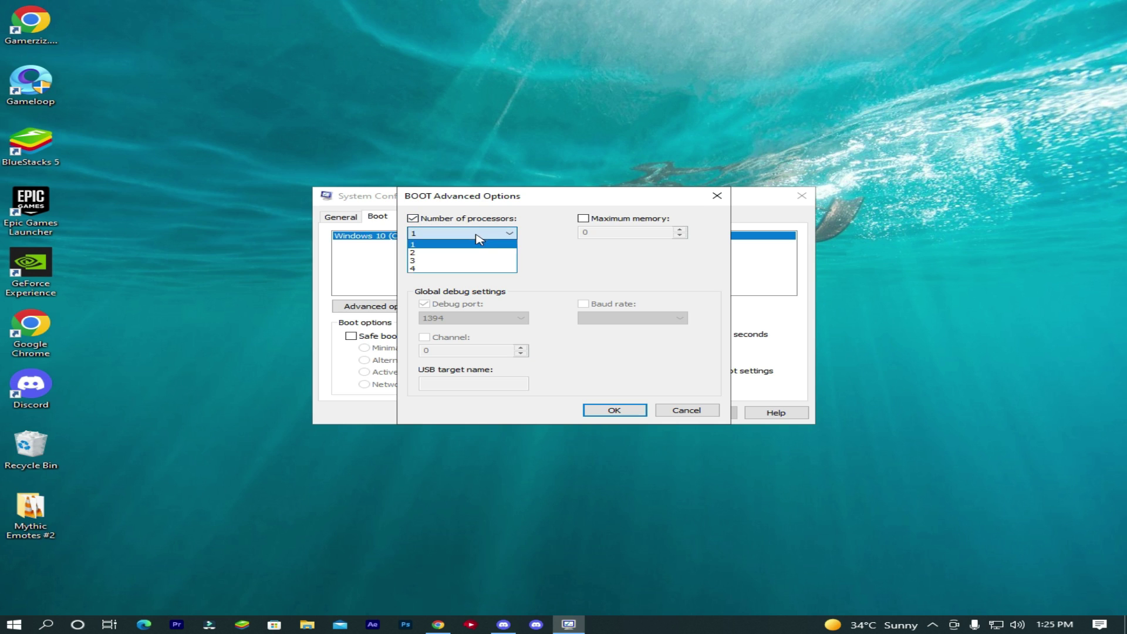
{"action": "left_click", "coordinate": [455, 270]}
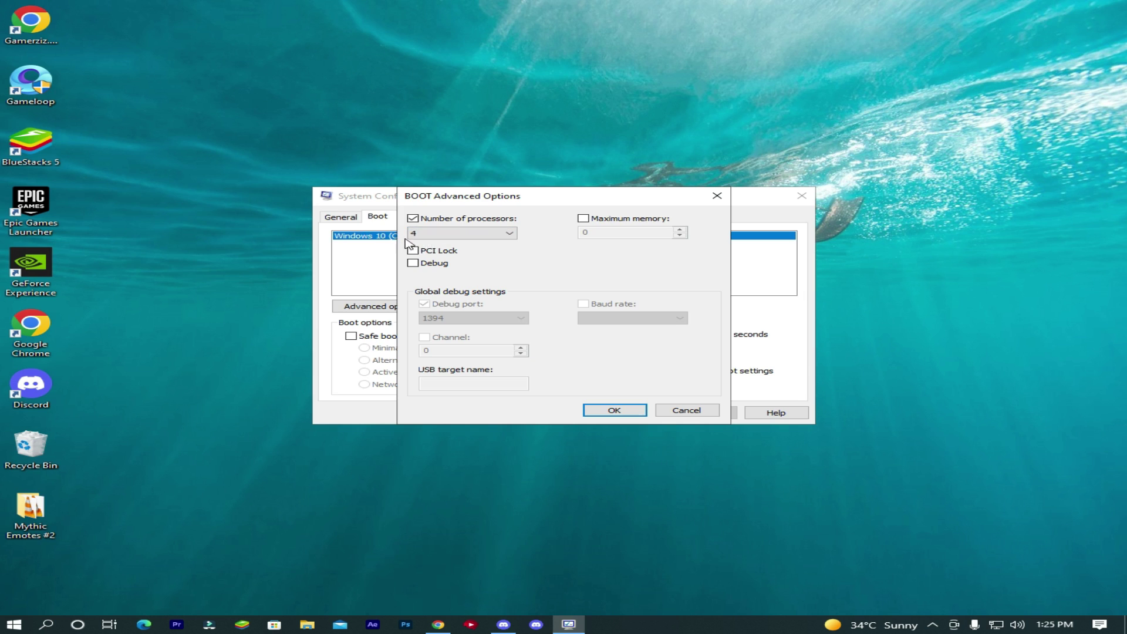
{"action": "left_click", "coordinate": [614, 410]}
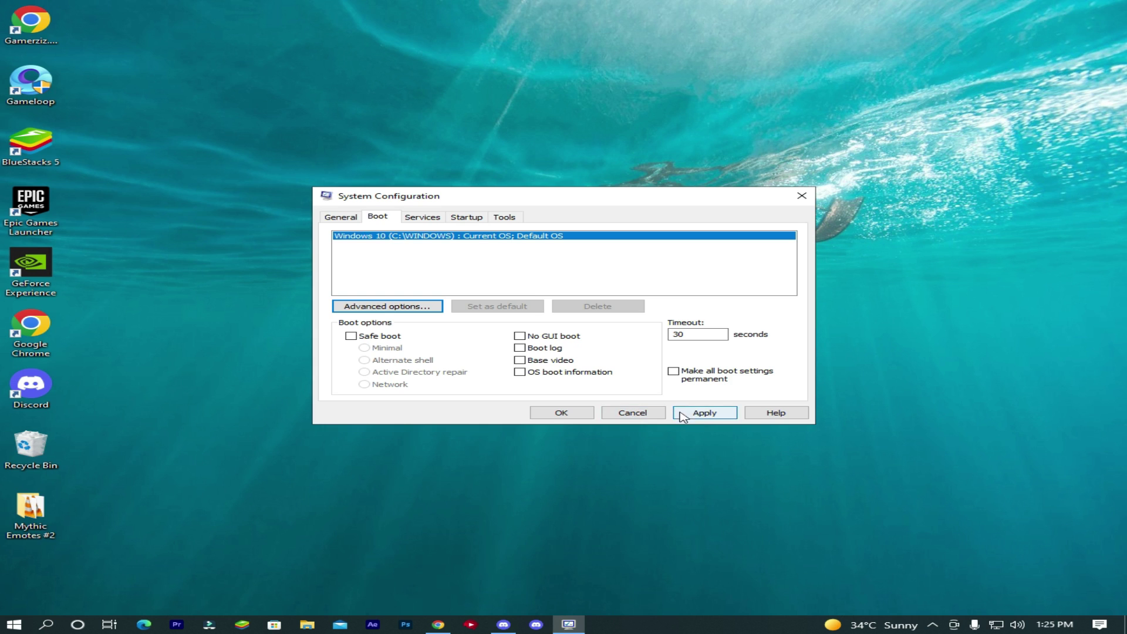
{"action": "left_click", "coordinate": [710, 417]}
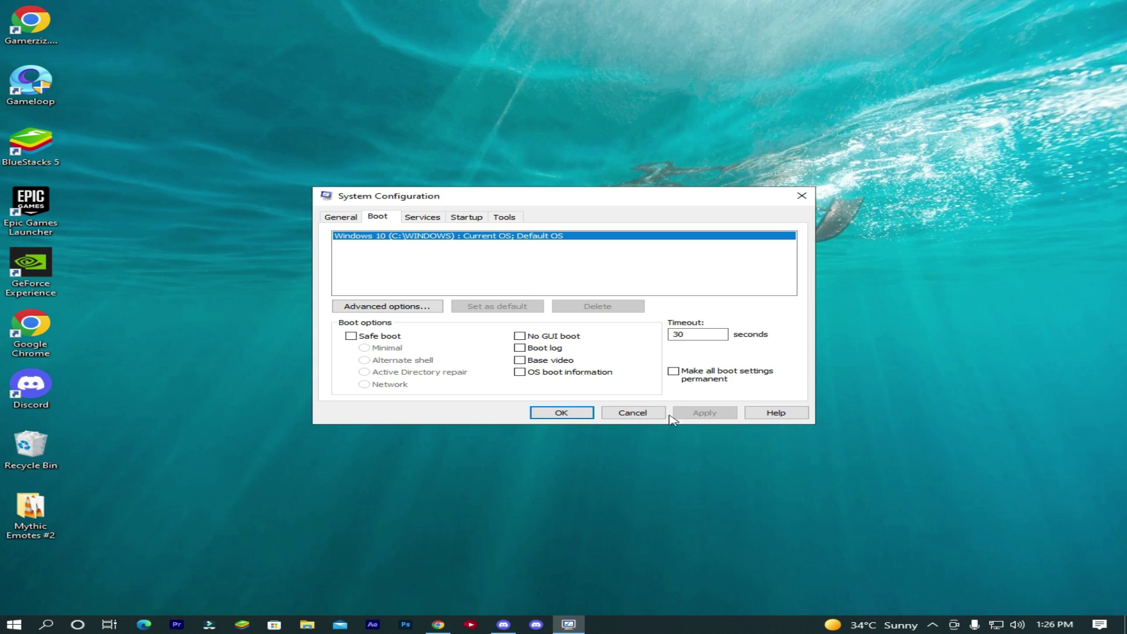
{"action": "left_click", "coordinate": [581, 411]}
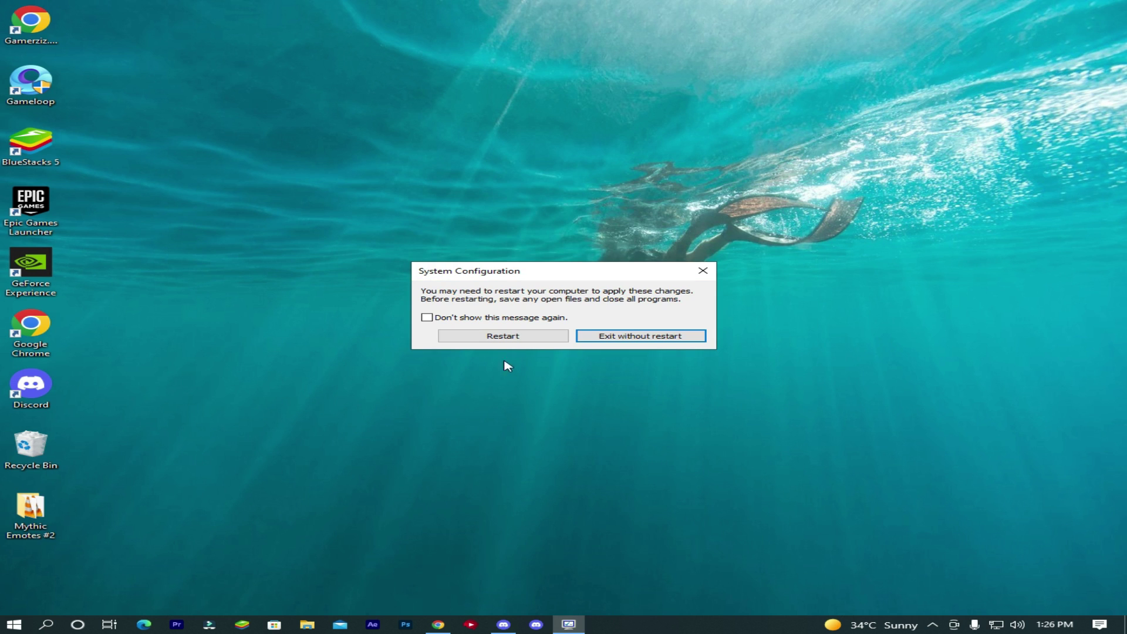
{"action": "left_click", "coordinate": [495, 339]}
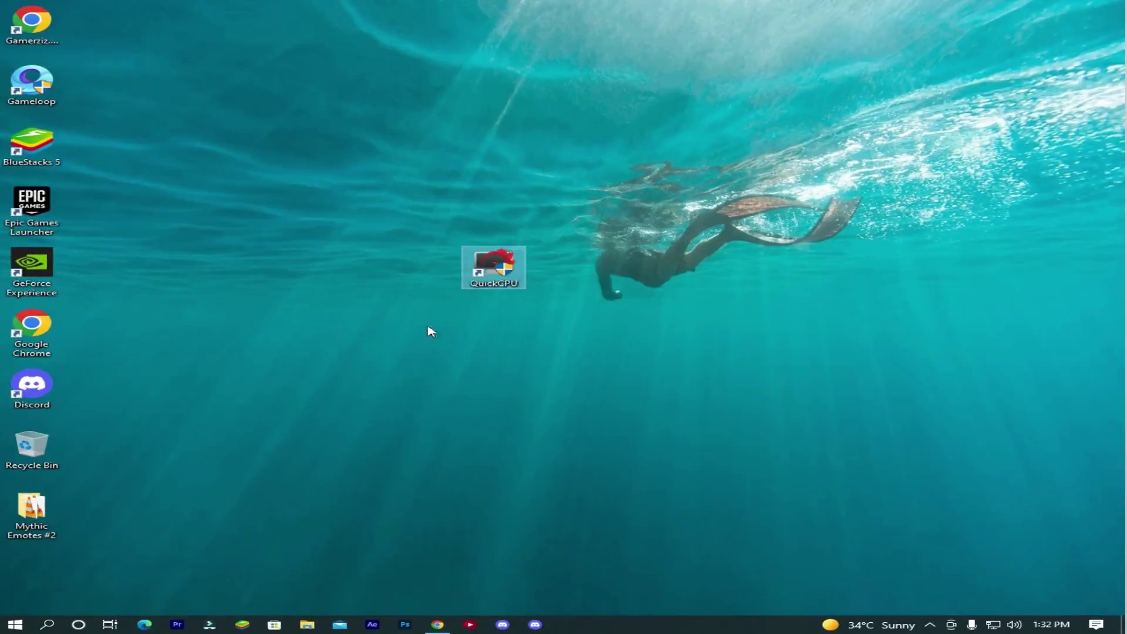
Step: Run QuickCPU from the desktop as administrator and close its update notice
{"action": "left_click", "coordinate": [515, 251]}
{"action": "left_click", "coordinate": [396, 280]}
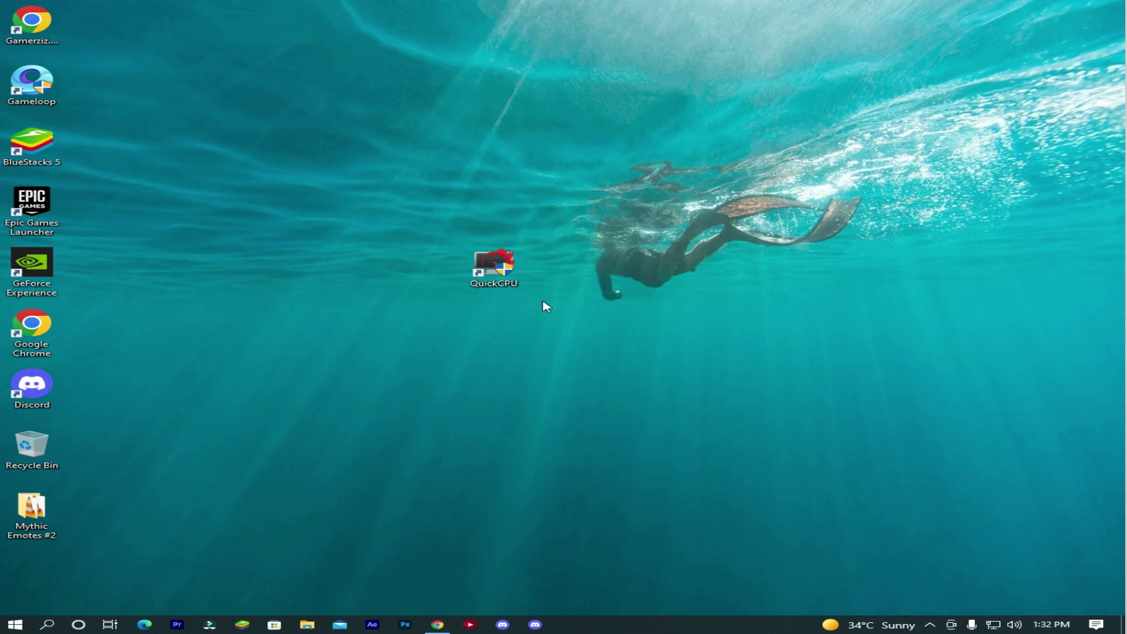
{"action": "right_click", "coordinate": [494, 287]}
{"action": "left_click", "coordinate": [491, 261]}
{"action": "right_click", "coordinate": [490, 259]}
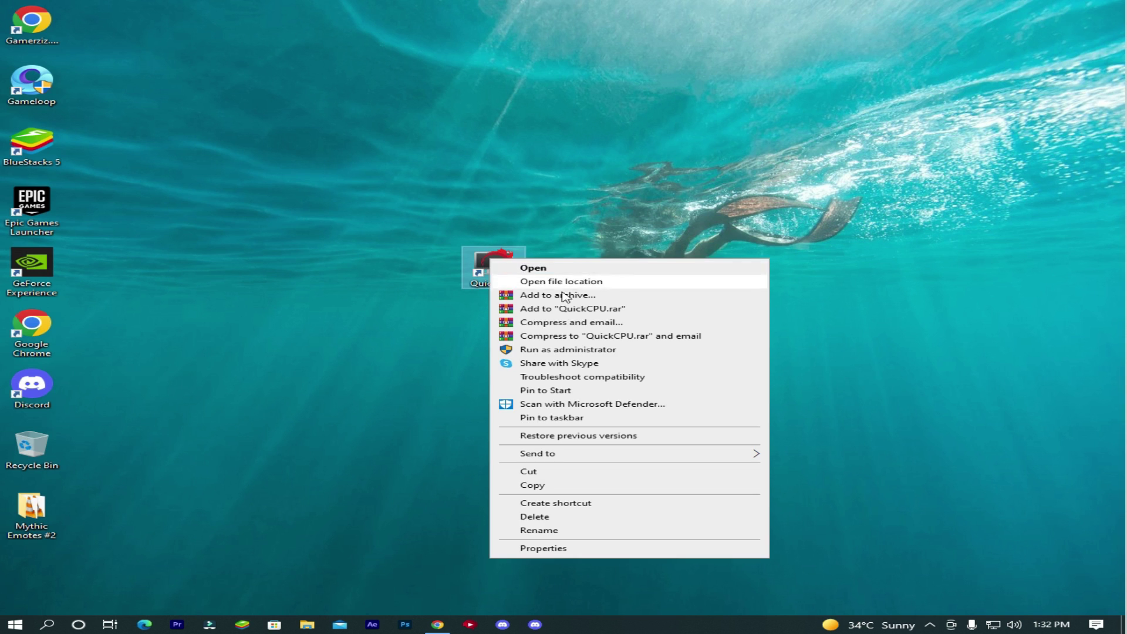
{"action": "left_click", "coordinate": [535, 351]}
{"action": "left_click", "coordinate": [473, 402]}
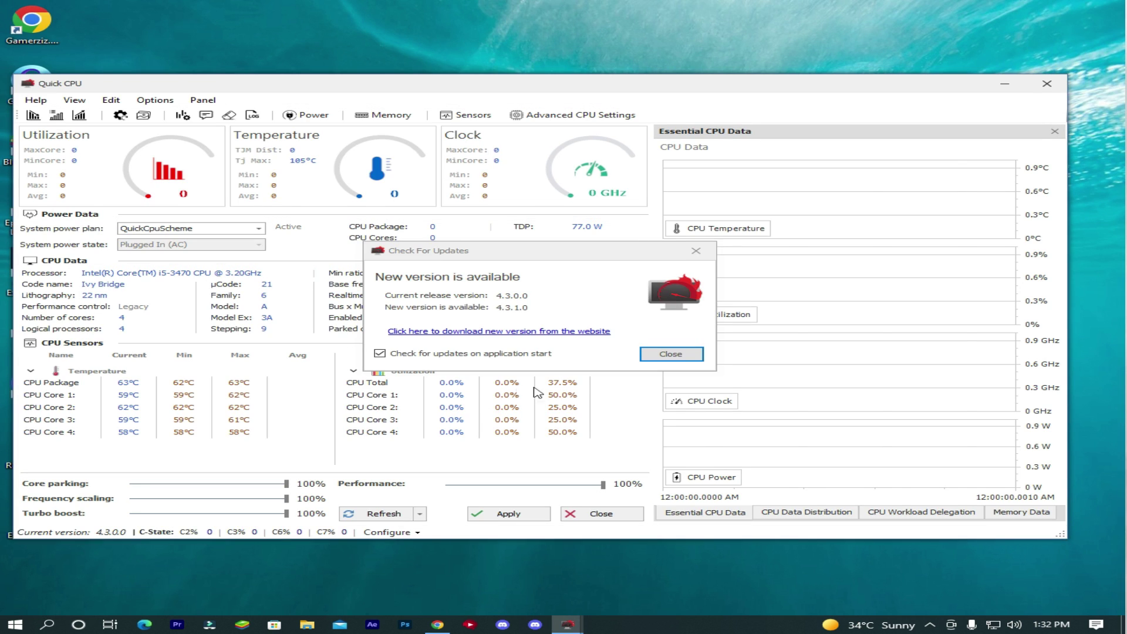
{"action": "left_click", "coordinate": [671, 354]}
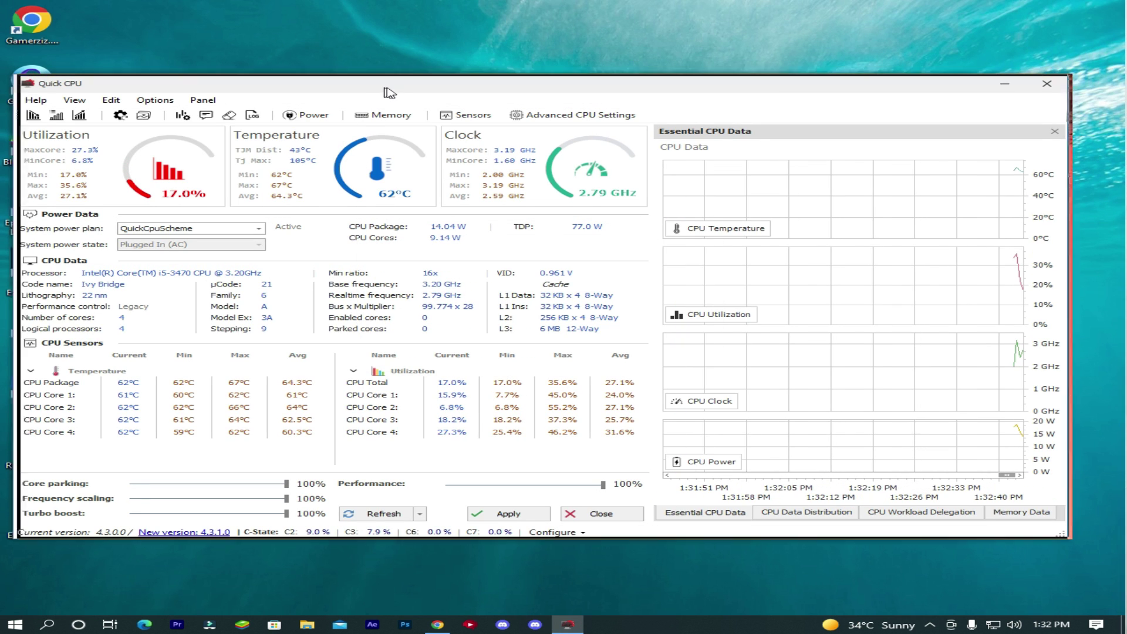
Step: Set turbo boost and performance to 100% in Quick CPU and apply the settings
{"action": "left_click_drag", "start_coordinate": [385, 89], "coordinate": [428, 86]}
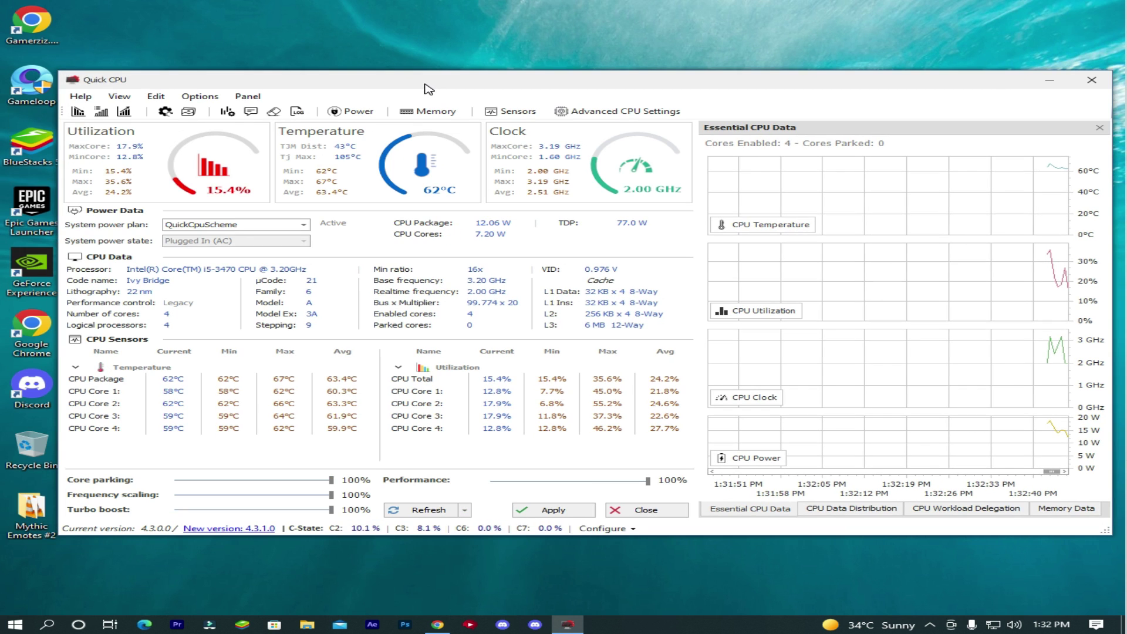
{"action": "left_click_drag", "start_coordinate": [498, 86], "coordinate": [487, 80]}
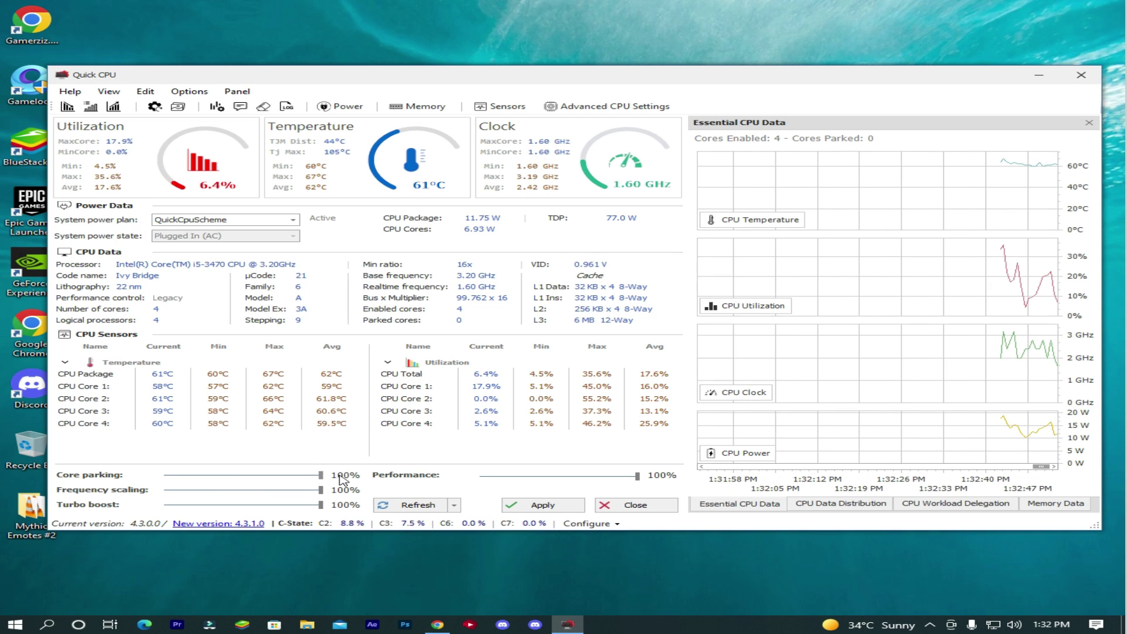
{"action": "mouse_move", "coordinate": [320, 505]}
{"action": "left_mouse_down"}
{"action": "mouse_move", "coordinate": [272, 508]}
{"action": "mouse_move", "coordinate": [321, 506]}
{"action": "left_mouse_up"}
{"action": "mouse_move", "coordinate": [637, 476]}
{"action": "left_mouse_down"}
{"action": "mouse_move", "coordinate": [565, 480]}
{"action": "mouse_move", "coordinate": [643, 477]}
{"action": "left_mouse_up"}
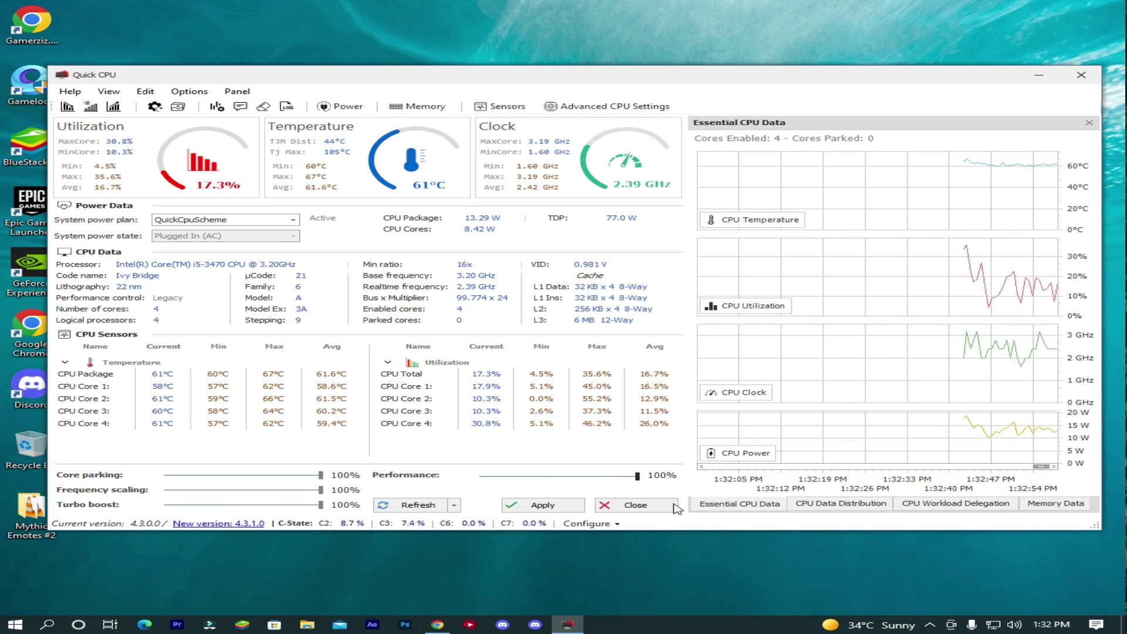
{"action": "left_click", "coordinate": [543, 505]}
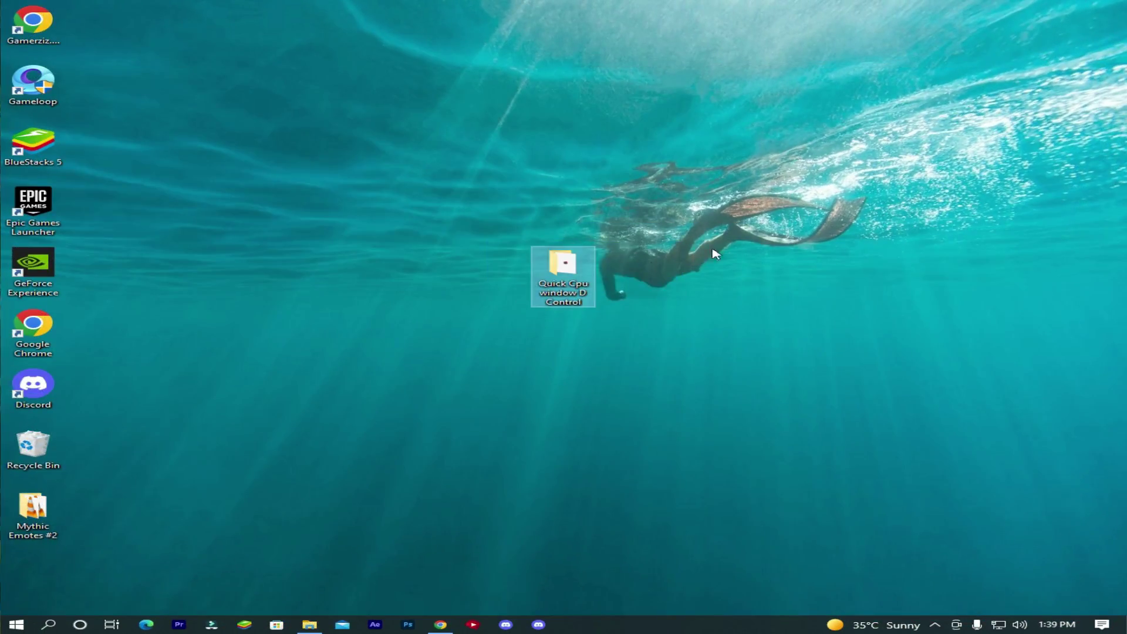
Step: Run the dControl application from the Quick Cpu window D Control folder and allow it to make changes
{"action": "double_click", "coordinate": [585, 274]}
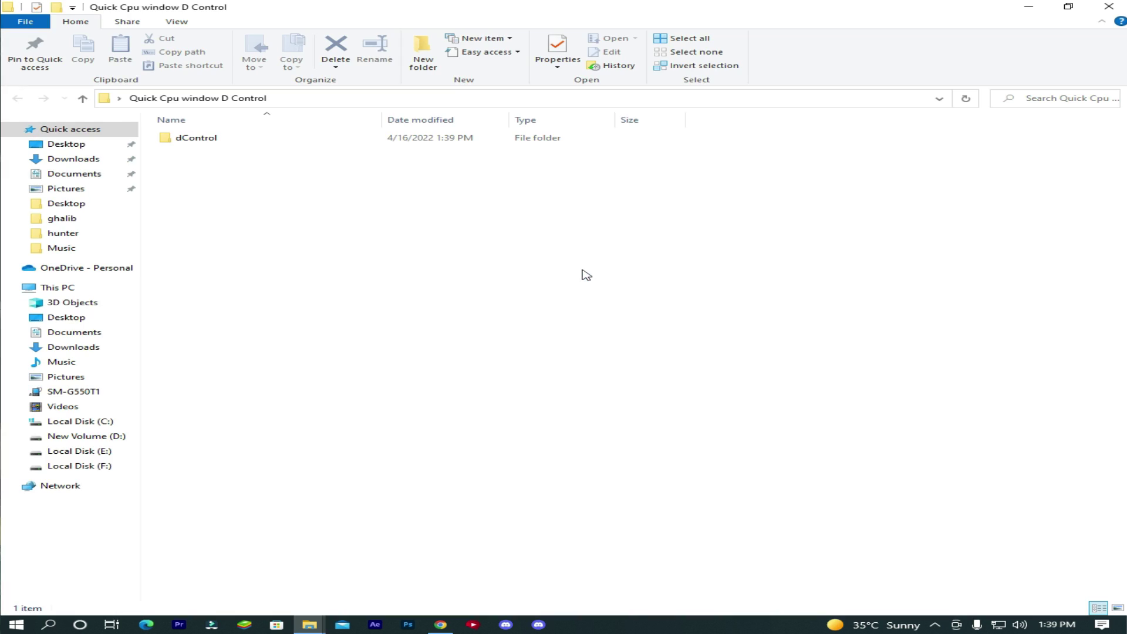
{"action": "double_click", "coordinate": [191, 143]}
{"action": "left_click", "coordinate": [198, 142]}
{"action": "right_click", "coordinate": [200, 143]}
{"action": "left_click", "coordinate": [234, 156]}
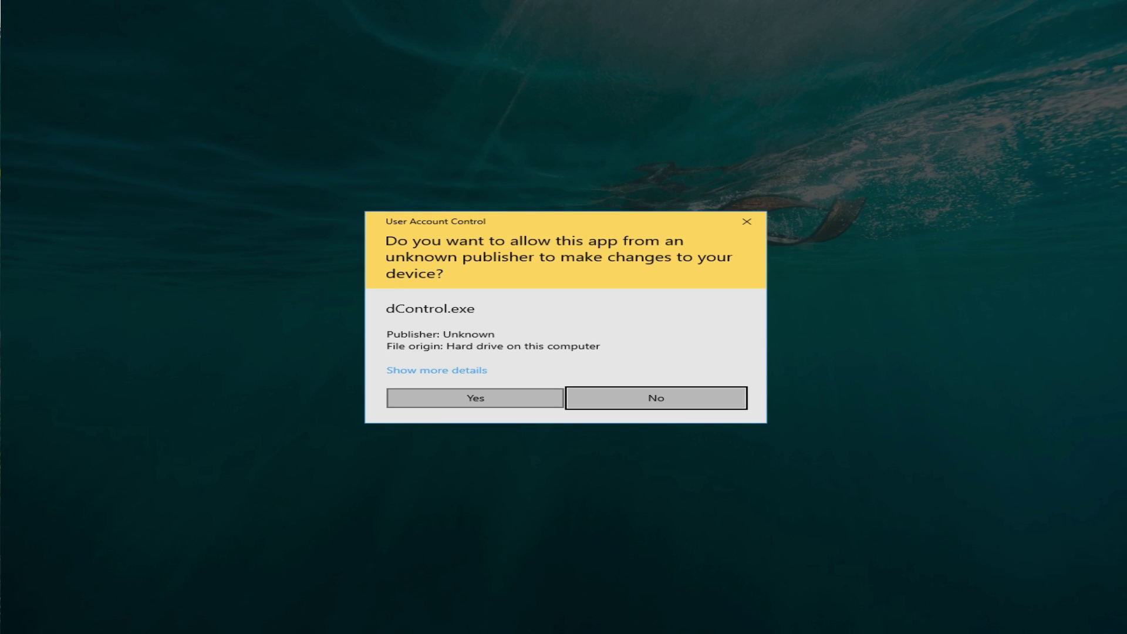
{"action": "left_click", "coordinate": [476, 399]}
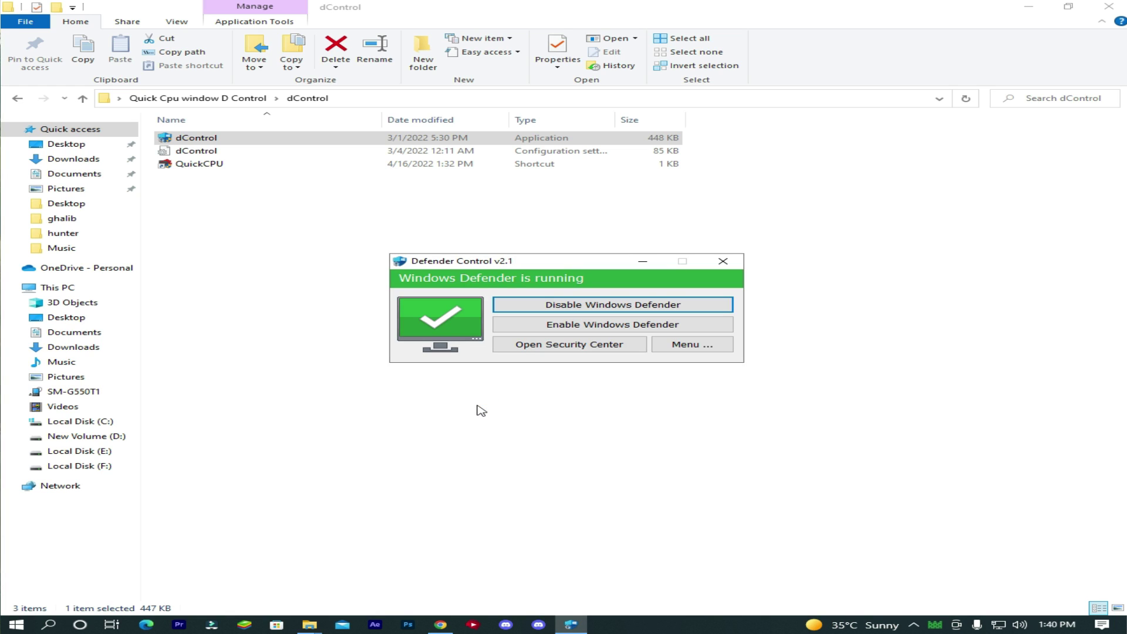
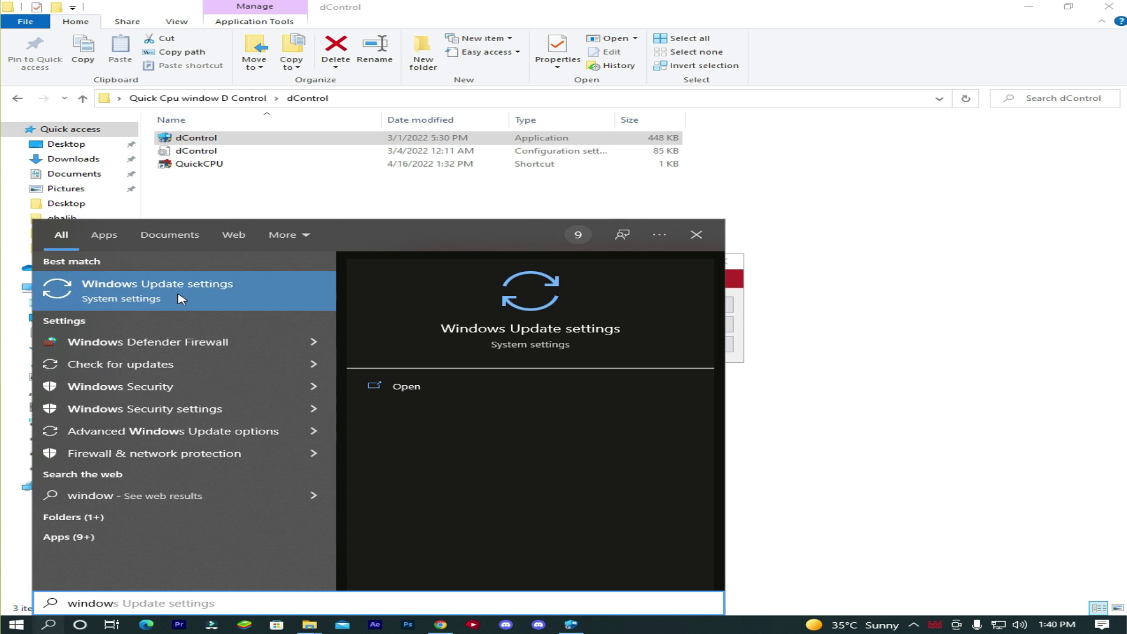
Step: Open Windows Security through the Windows Update settings
{"action": "left_click", "coordinate": [284, 293]}
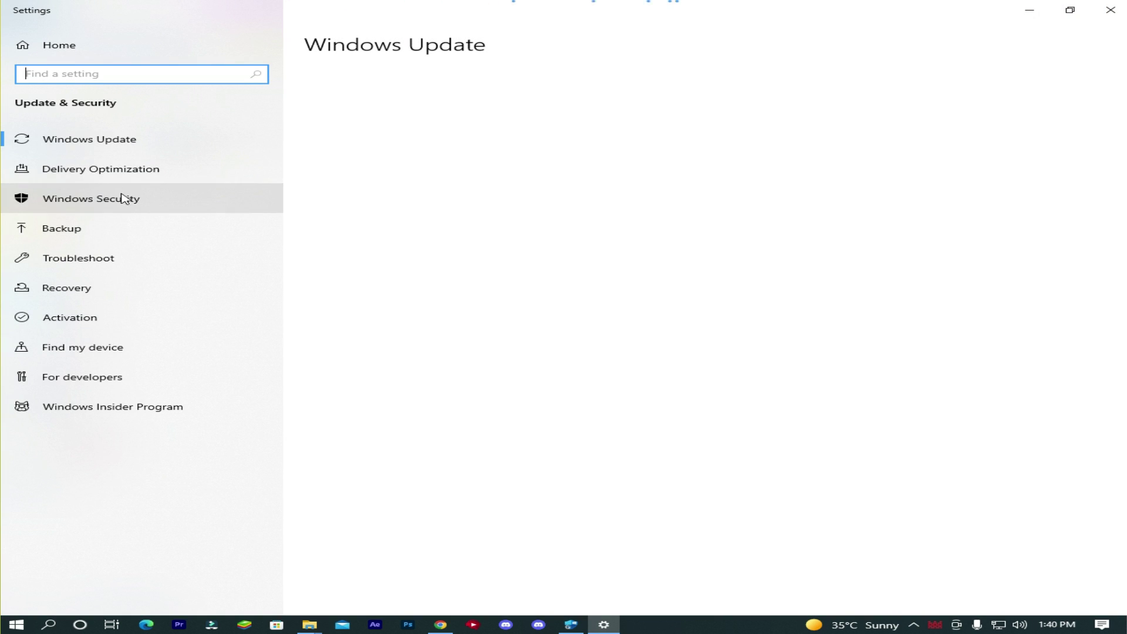
{"action": "left_click", "coordinate": [127, 201]}
{"action": "left_click", "coordinate": [411, 174]}
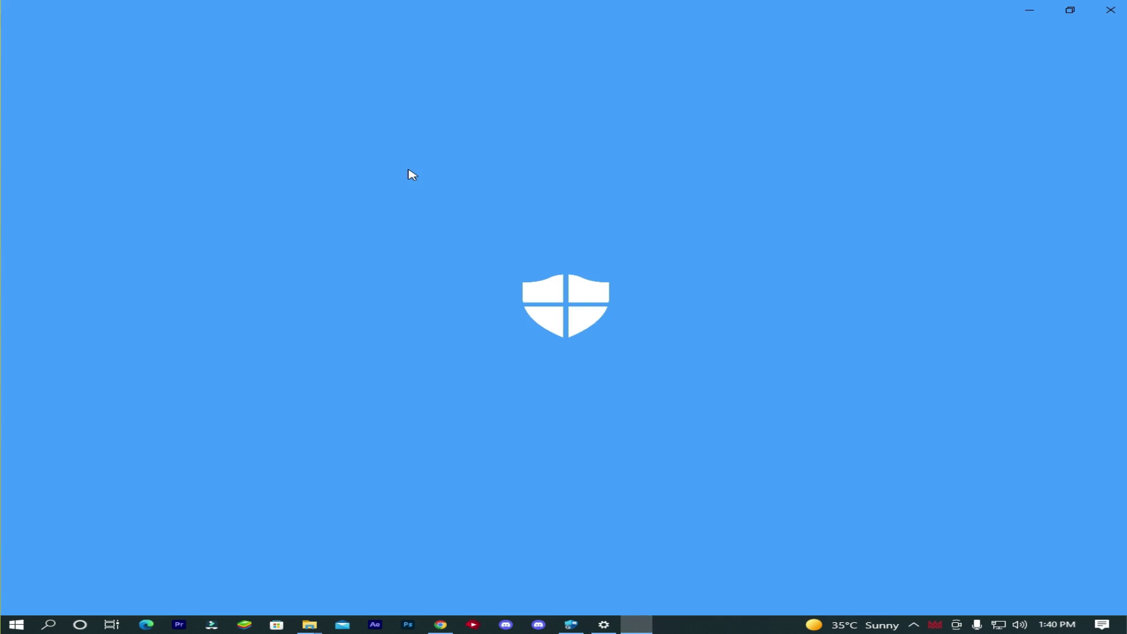
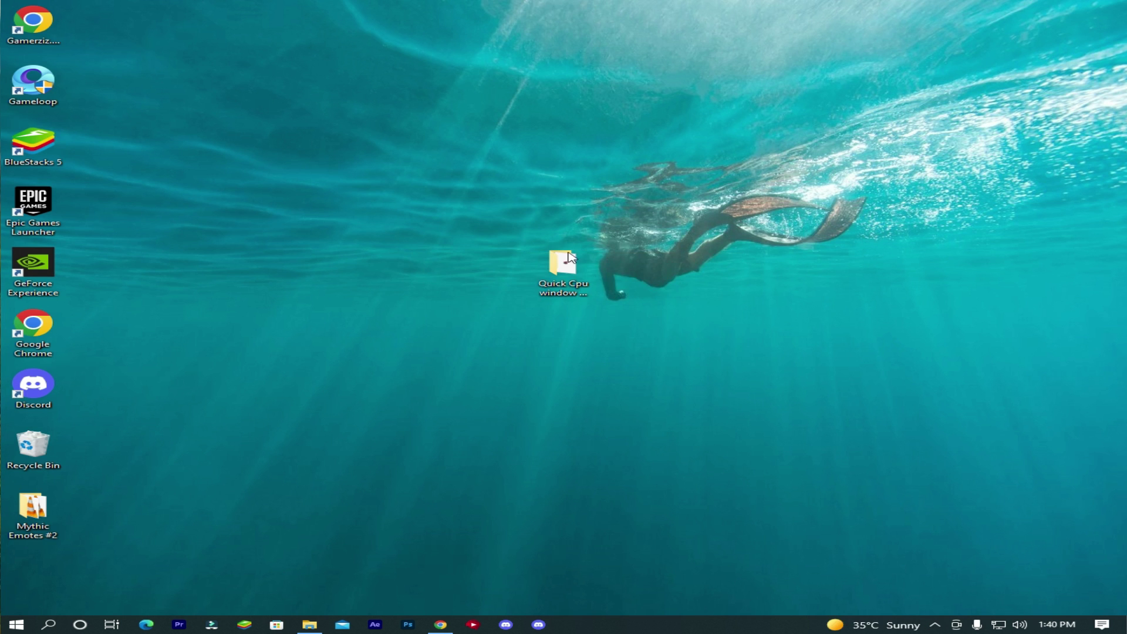
Step: Move the Quick Cpu window D Control folder near the desktop shortcuts and run Gameloop as administrator, allowing its changes
{"action": "left_click_drag", "start_coordinate": [562, 263], "coordinate": [232, 80]}
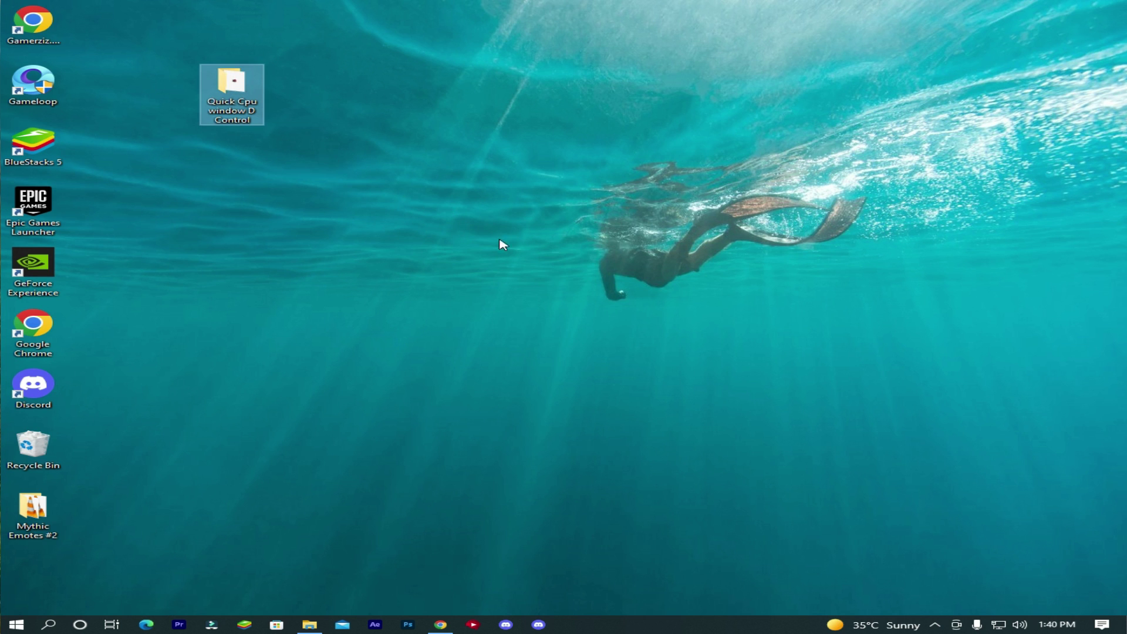
{"action": "right_click", "coordinate": [22, 88]}
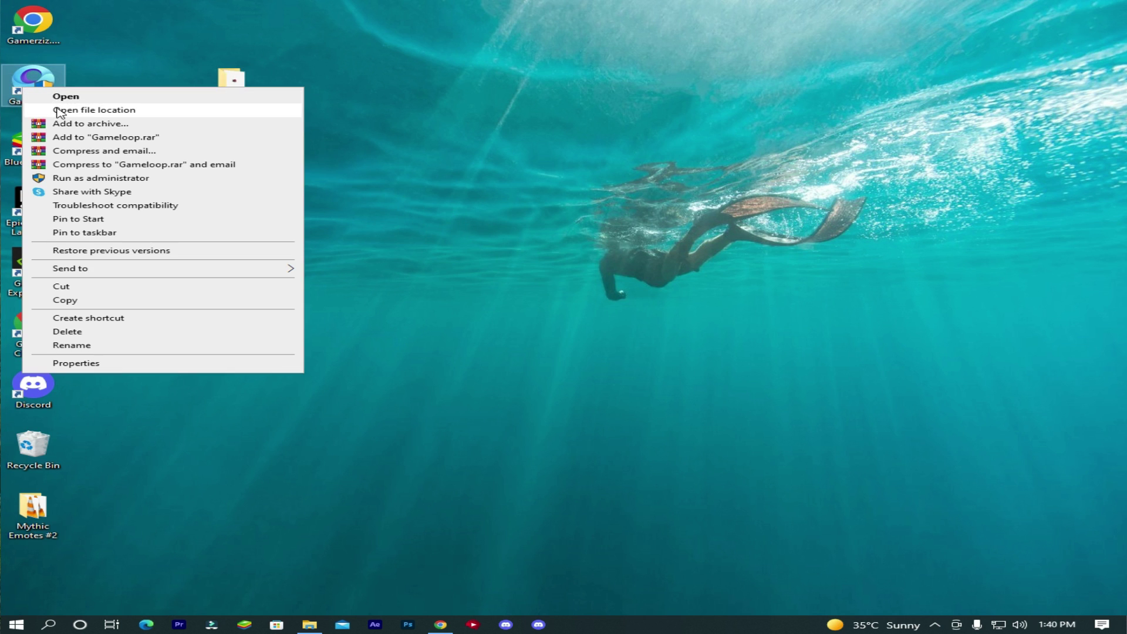
{"action": "left_click", "coordinate": [70, 178]}
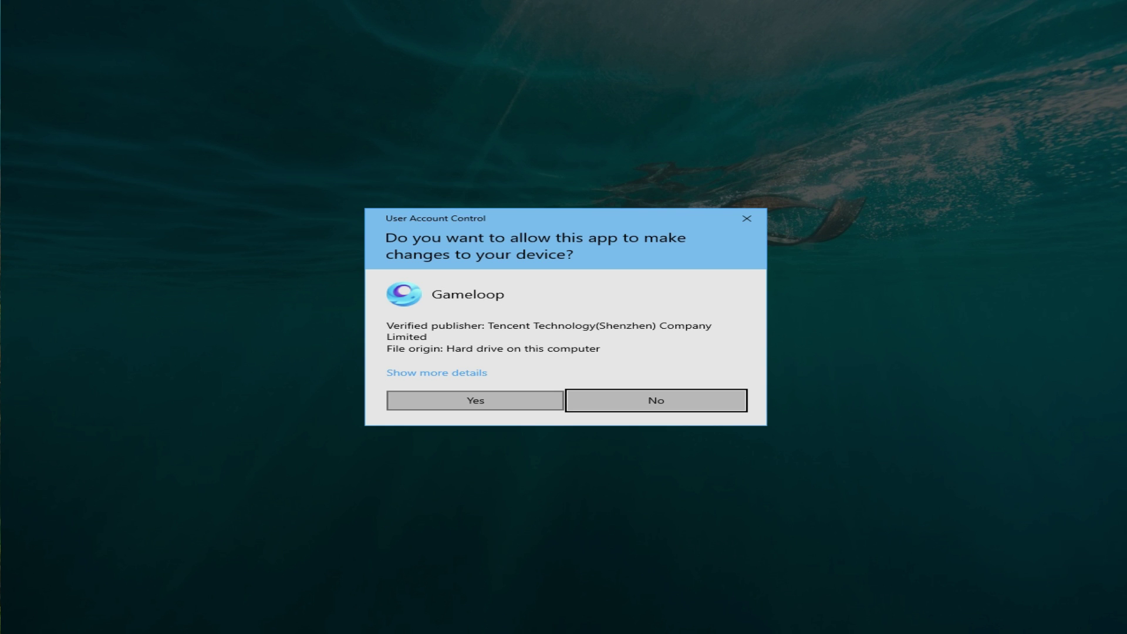
{"action": "left_click", "coordinate": [478, 400]}
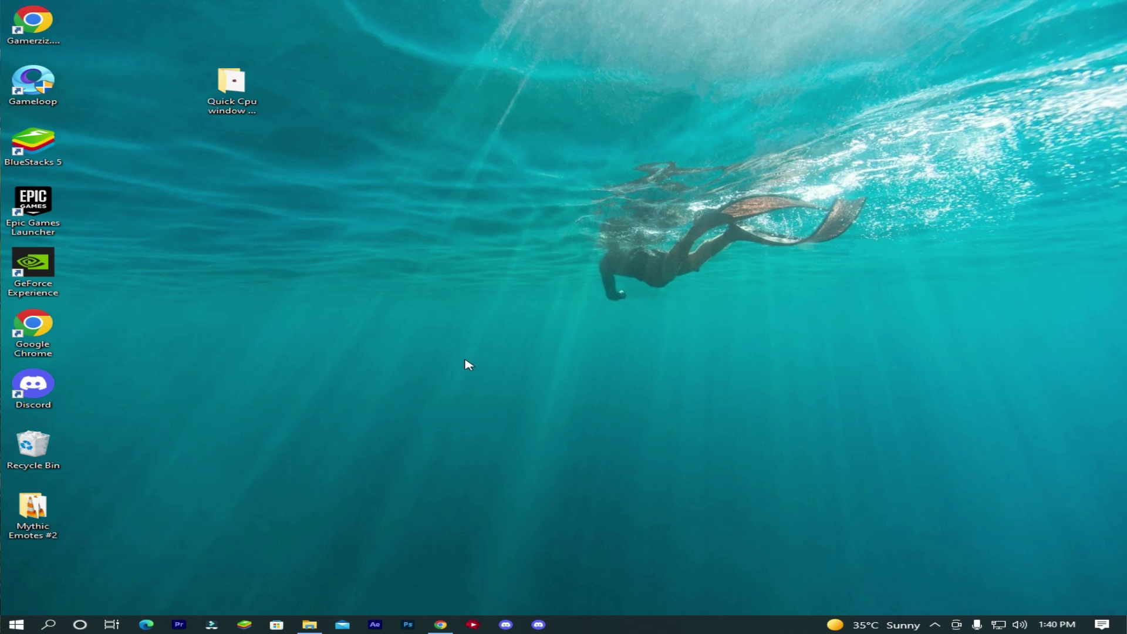
Step: Bring up the running GameLoop window and open its settings
{"action": "left_click", "coordinate": [935, 625]}
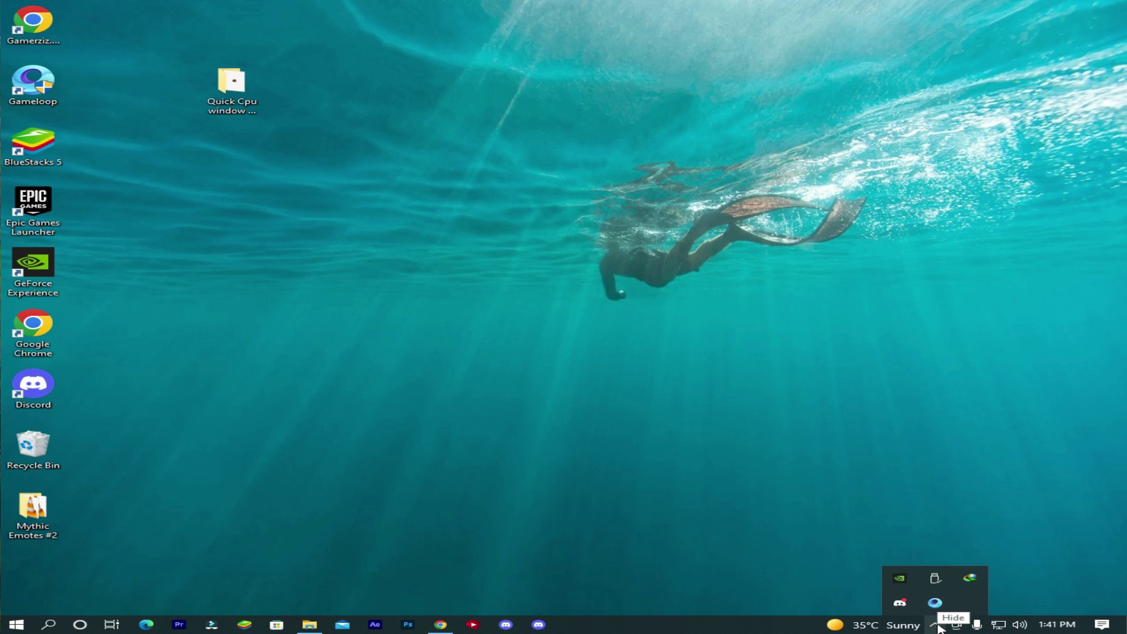
{"action": "left_click", "coordinate": [934, 609]}
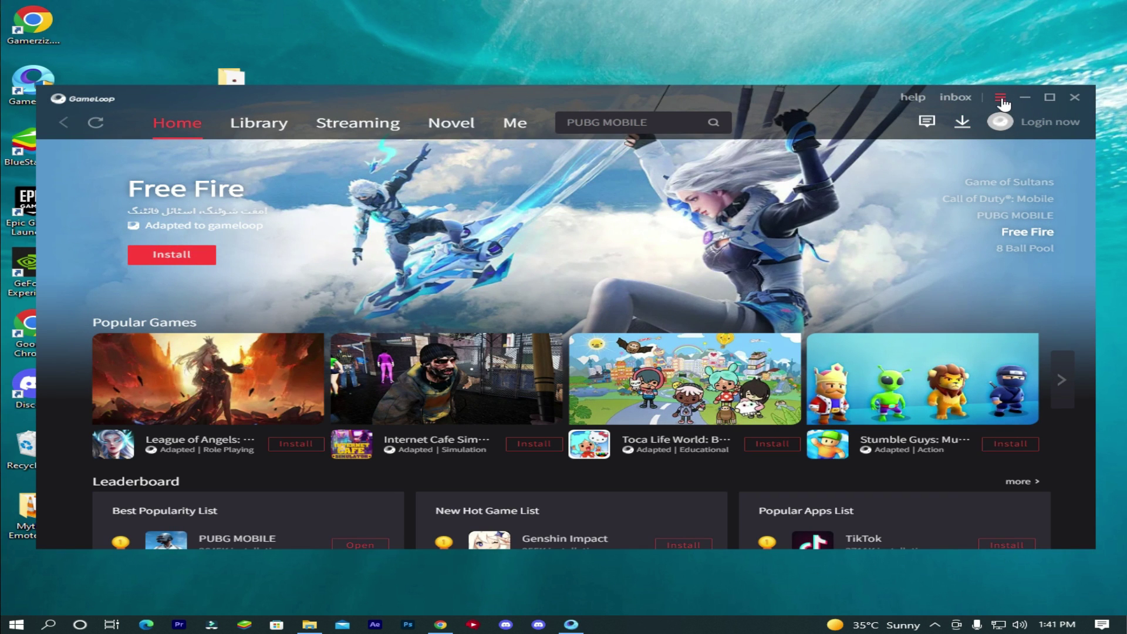
{"action": "left_click", "coordinate": [1001, 98]}
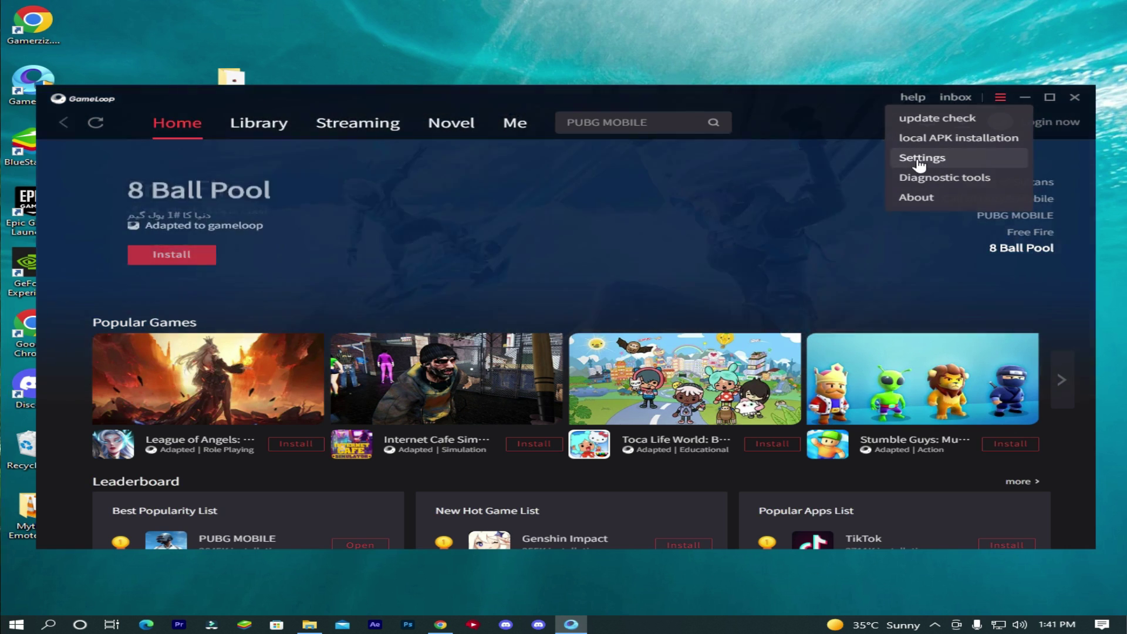
{"action": "left_click", "coordinate": [938, 160]}
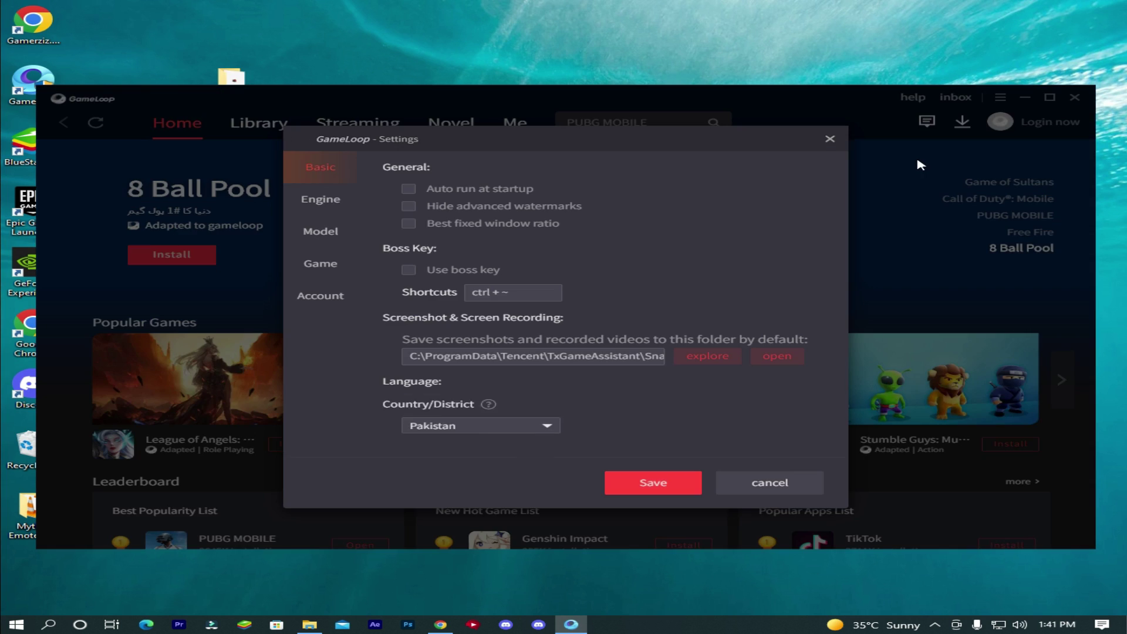
Step: Disable the rendering cache, forced global rendering cache and discrete graphics card priority in GameLoop's engine settings
{"action": "left_click", "coordinate": [305, 204]}
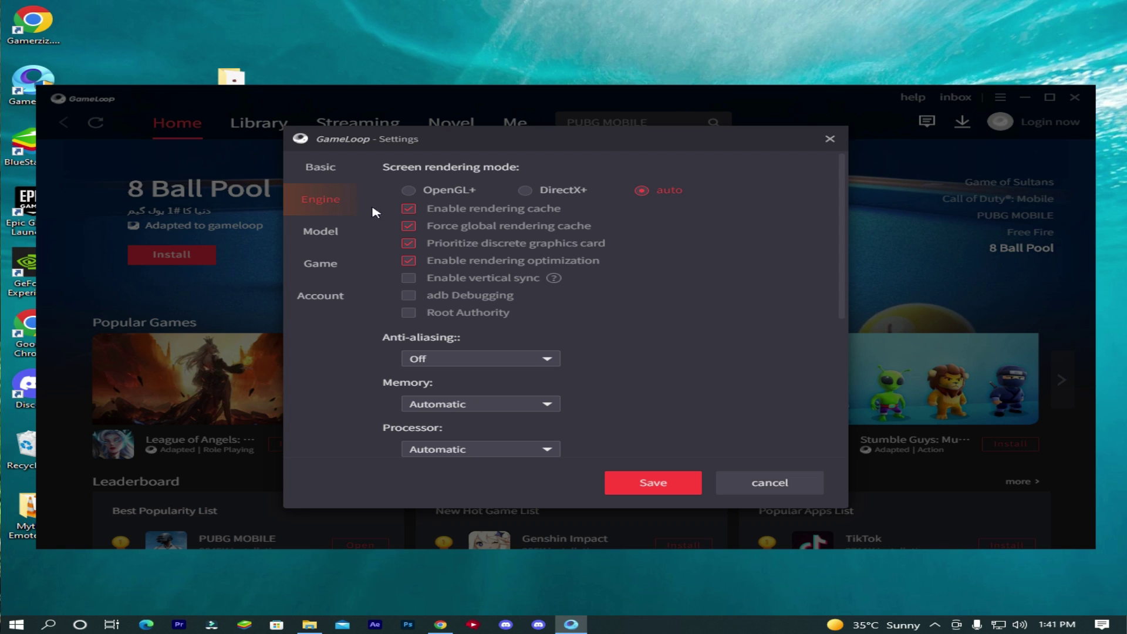
{"action": "left_click", "coordinate": [408, 209]}
{"action": "left_click", "coordinate": [410, 227]}
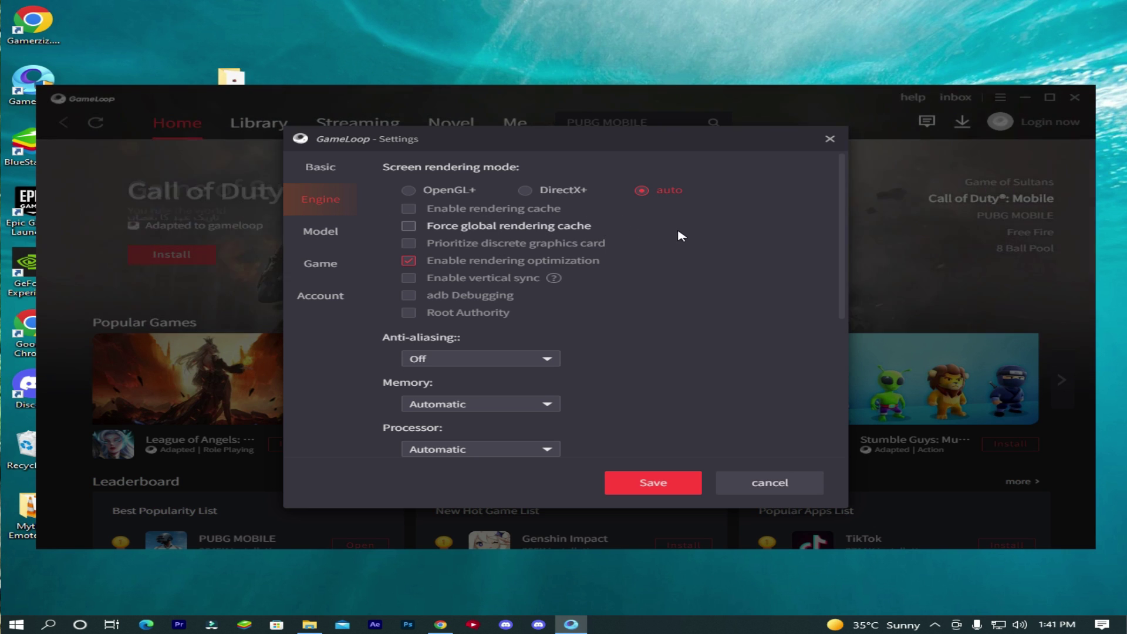
Step: Set the engine's anti-aliasing to Off and its memory to 4096M
{"action": "scroll", "coordinate": [681, 236], "scroll_direction": "down", "scroll_amount": 3}
{"action": "left_click", "coordinate": [511, 235]}
{"action": "left_click", "coordinate": [507, 254]}
{"action": "left_click", "coordinate": [503, 281]}
{"action": "scroll", "coordinate": [495, 329], "scroll_direction": "down", "scroll_amount": 1}
{"action": "left_click", "coordinate": [443, 338]}
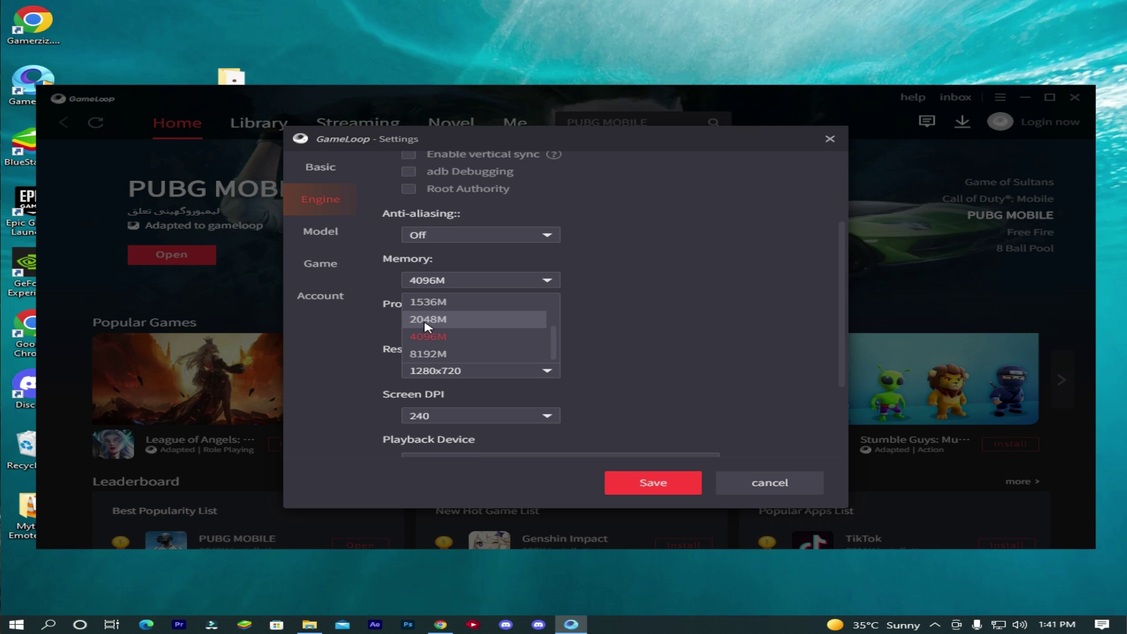
{"action": "left_click", "coordinate": [439, 340]}
Step: Set the engine's processor count to 4 and the screen DPI to 320
{"action": "left_click", "coordinate": [544, 325]}
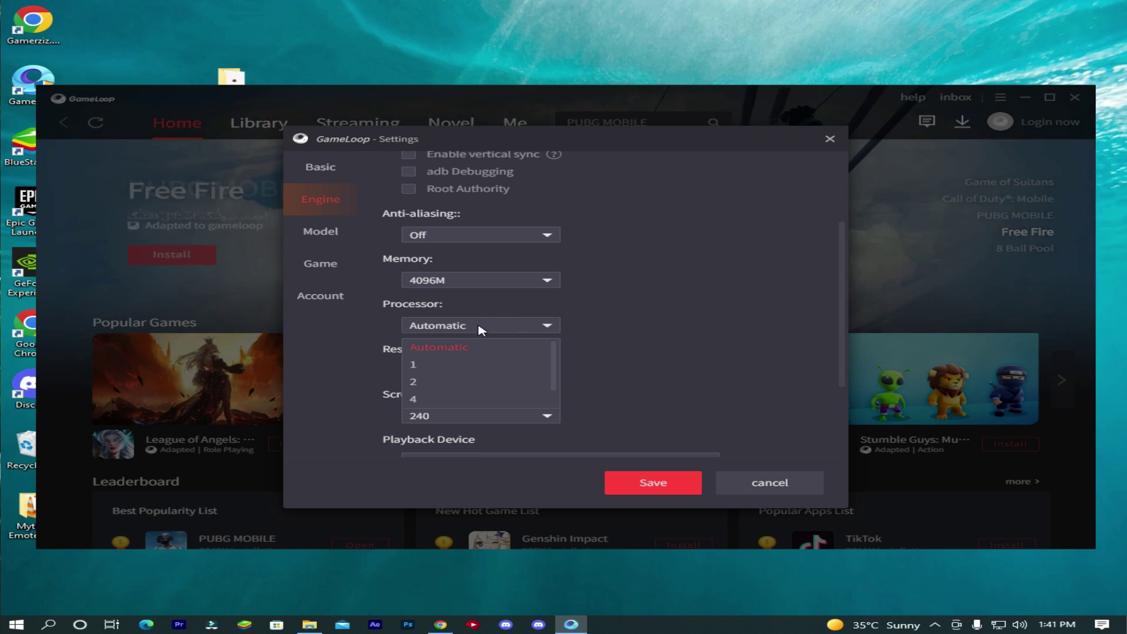
{"action": "left_click", "coordinate": [449, 399]}
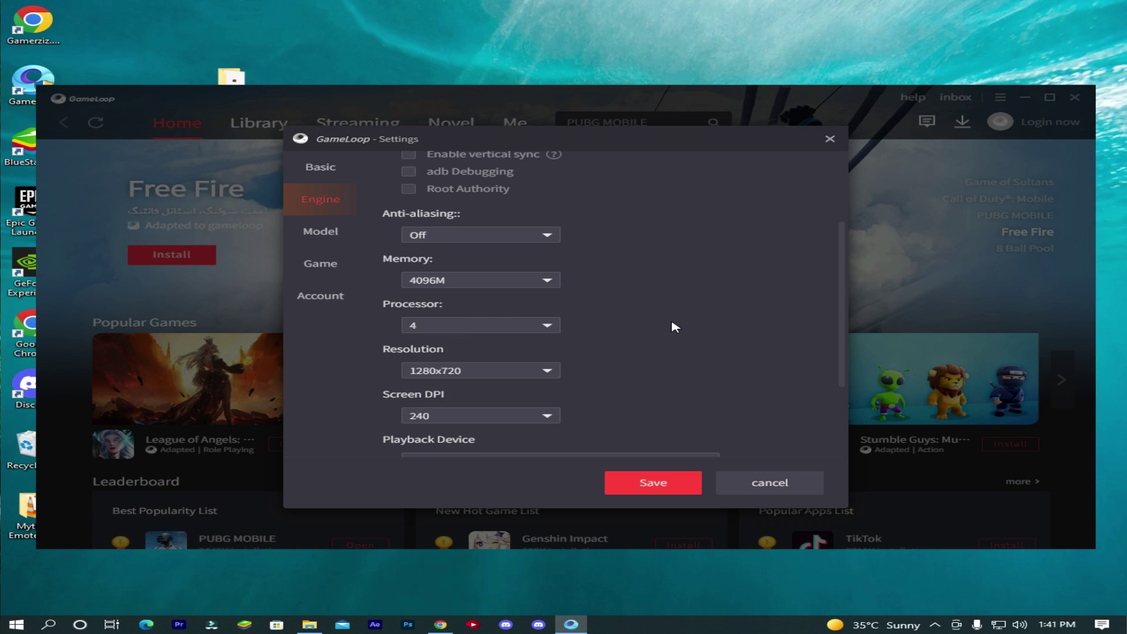
{"action": "scroll", "coordinate": [675, 327], "scroll_direction": "down", "scroll_amount": 1}
{"action": "left_click", "coordinate": [518, 354]}
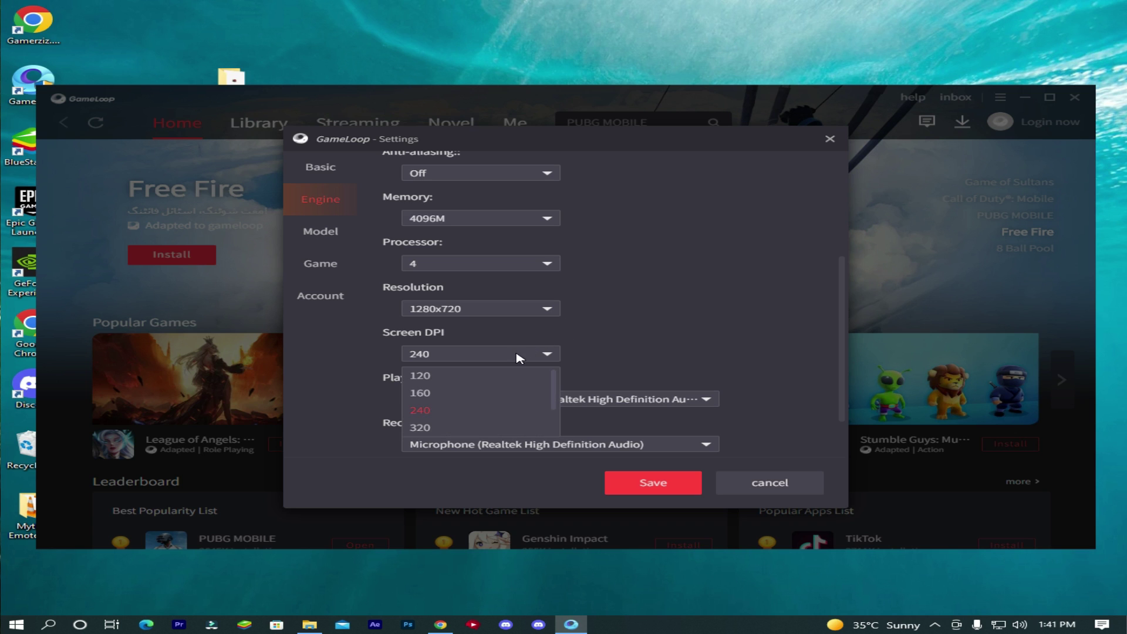
{"action": "left_click", "coordinate": [491, 427]}
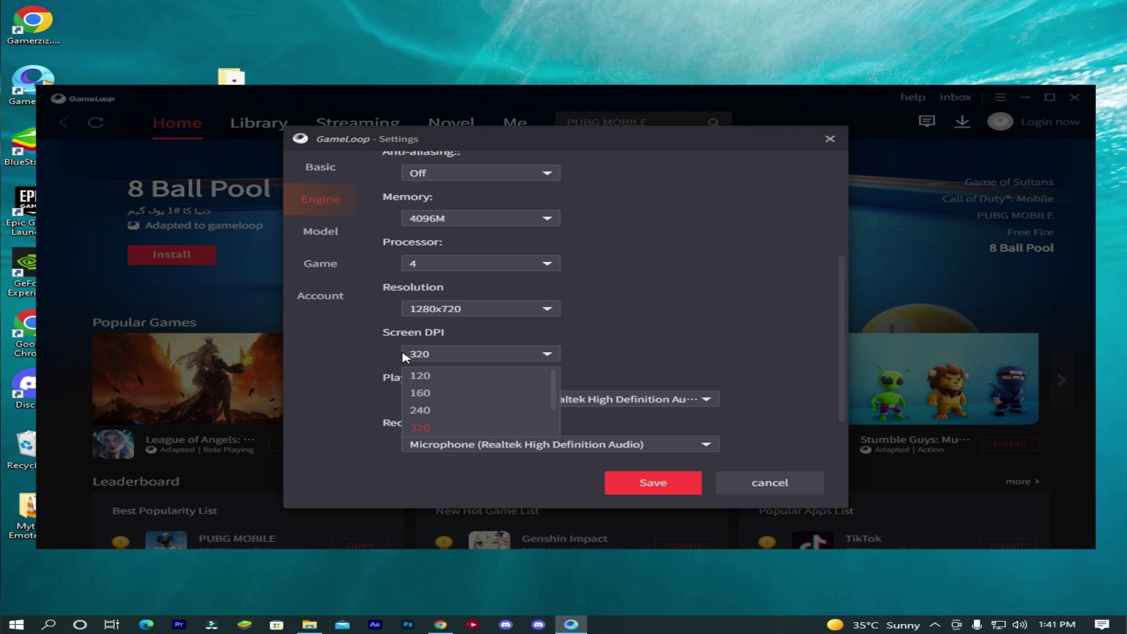
{"action": "left_click", "coordinate": [445, 358]}
Step: Choose Asus ROG 2 from the common models as GameLoop's custom mobile phone model
{"action": "left_click", "coordinate": [341, 238]}
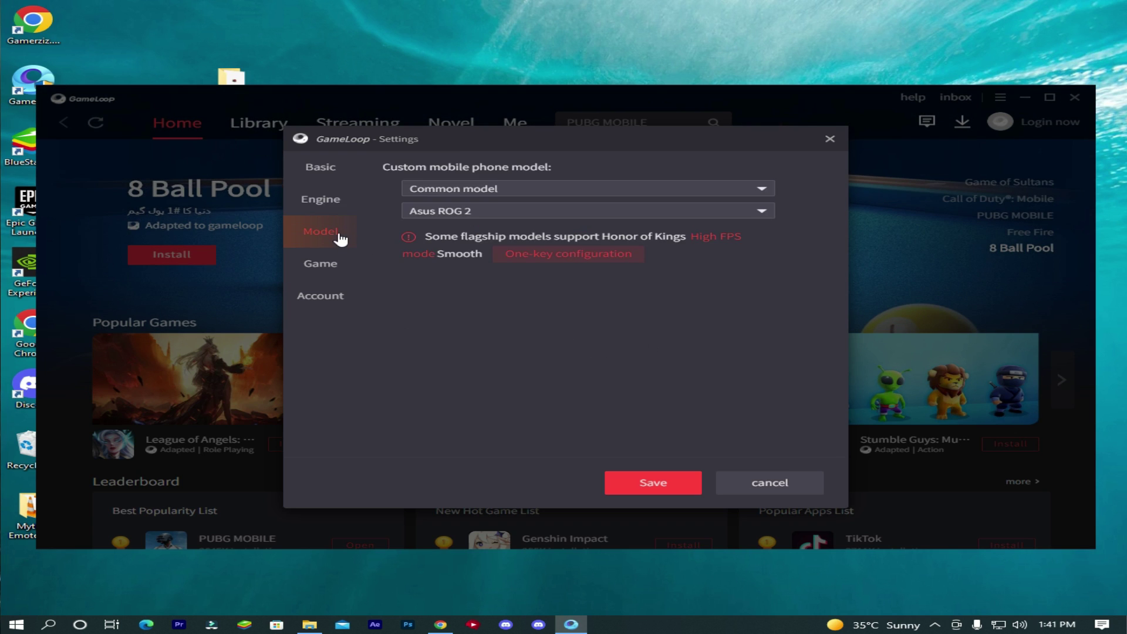
{"action": "left_click", "coordinate": [449, 213]}
{"action": "left_click", "coordinate": [474, 189]}
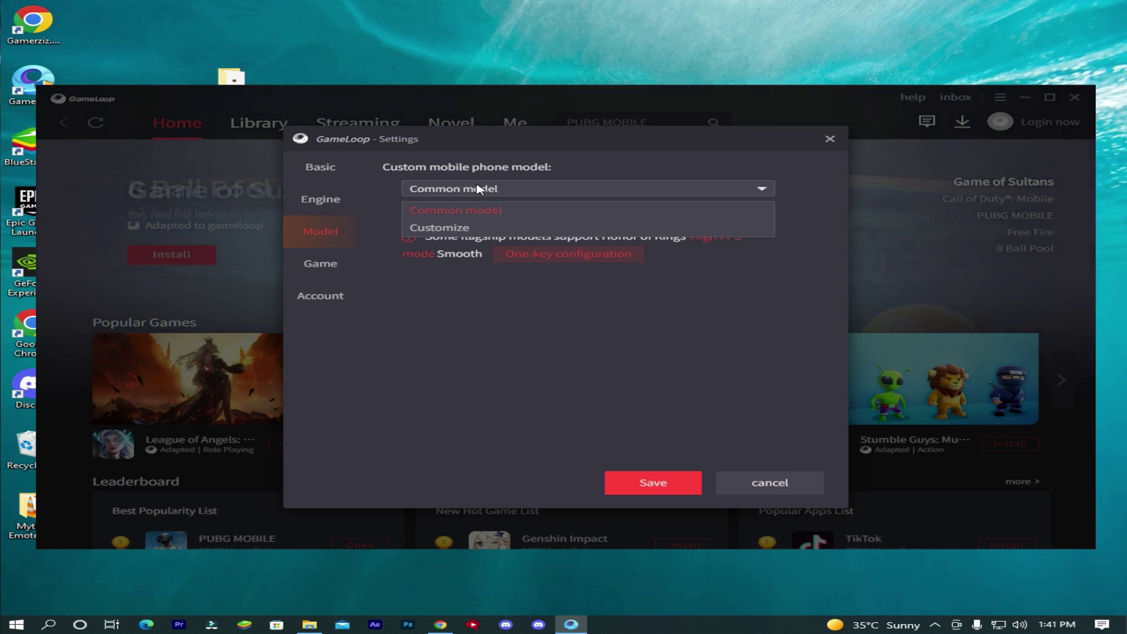
{"action": "left_click", "coordinate": [457, 210]}
{"action": "left_click", "coordinate": [443, 212]}
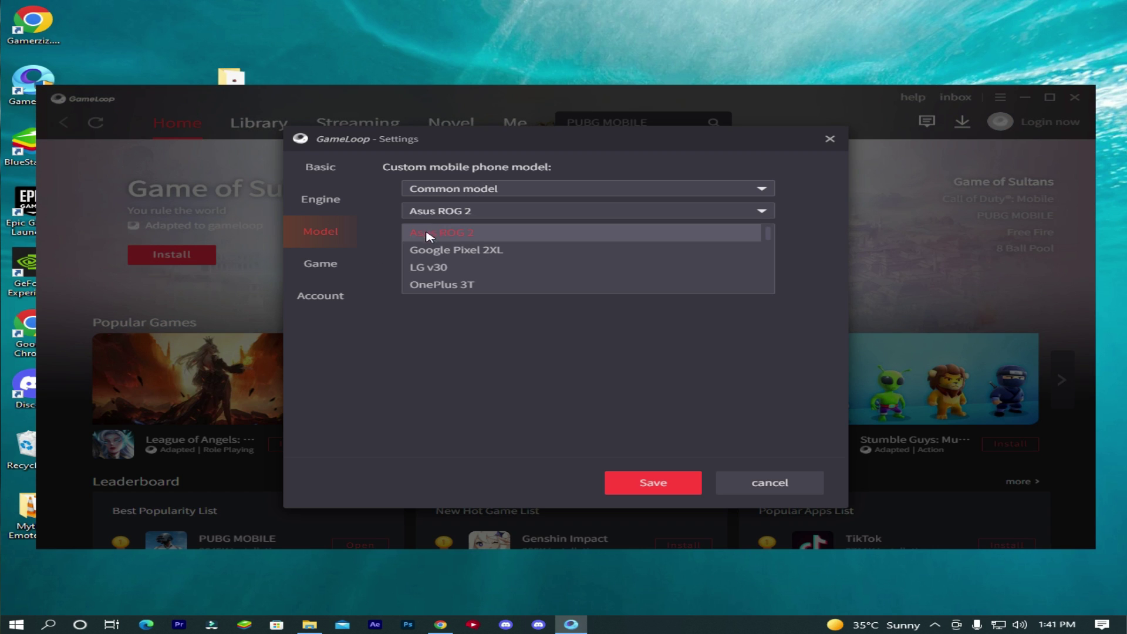
{"action": "left_click", "coordinate": [418, 303]}
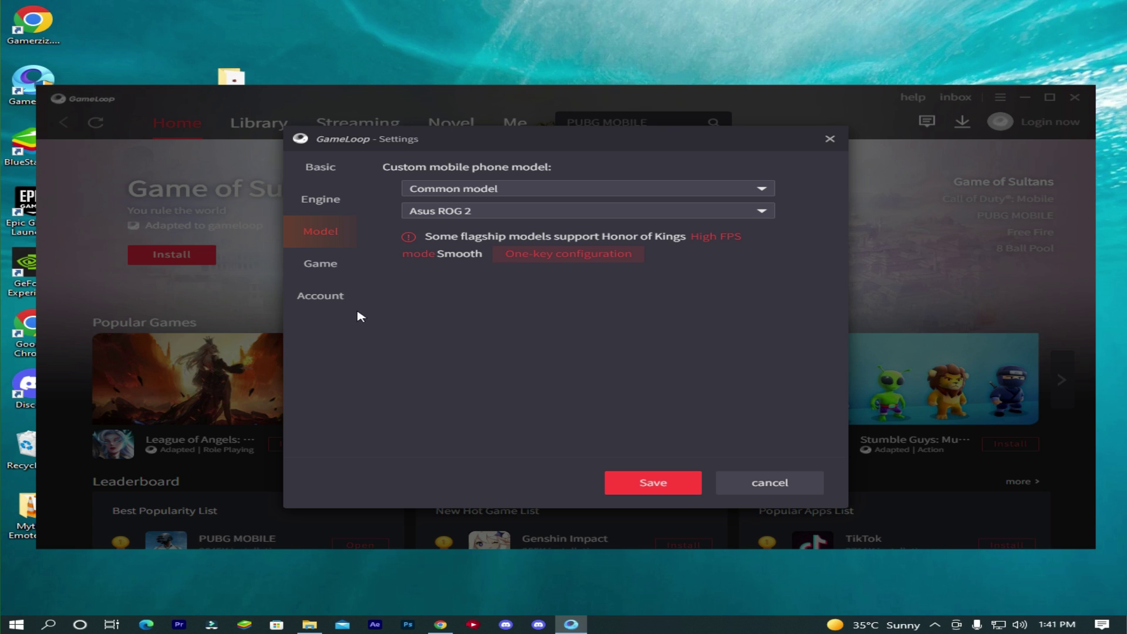
Step: Select the SD 720P game definition for PUBG MOBILE, save the settings and close GameLoop
{"action": "left_click", "coordinate": [322, 266]}
{"action": "left_click", "coordinate": [433, 233]}
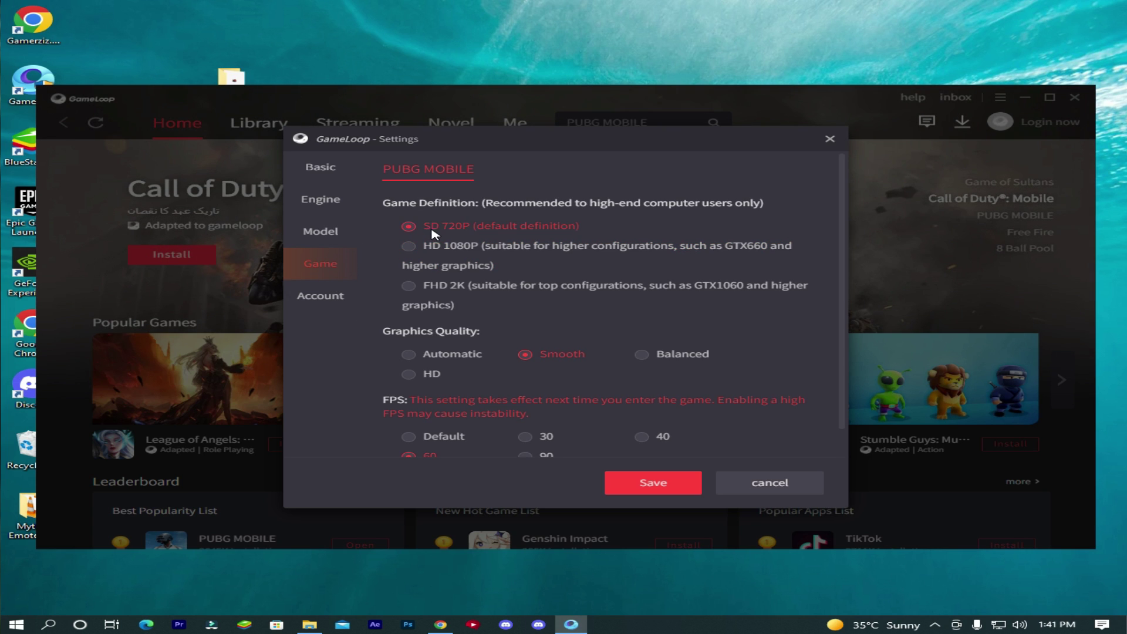
{"action": "scroll", "coordinate": [496, 347], "scroll_direction": "down", "scroll_amount": 1}
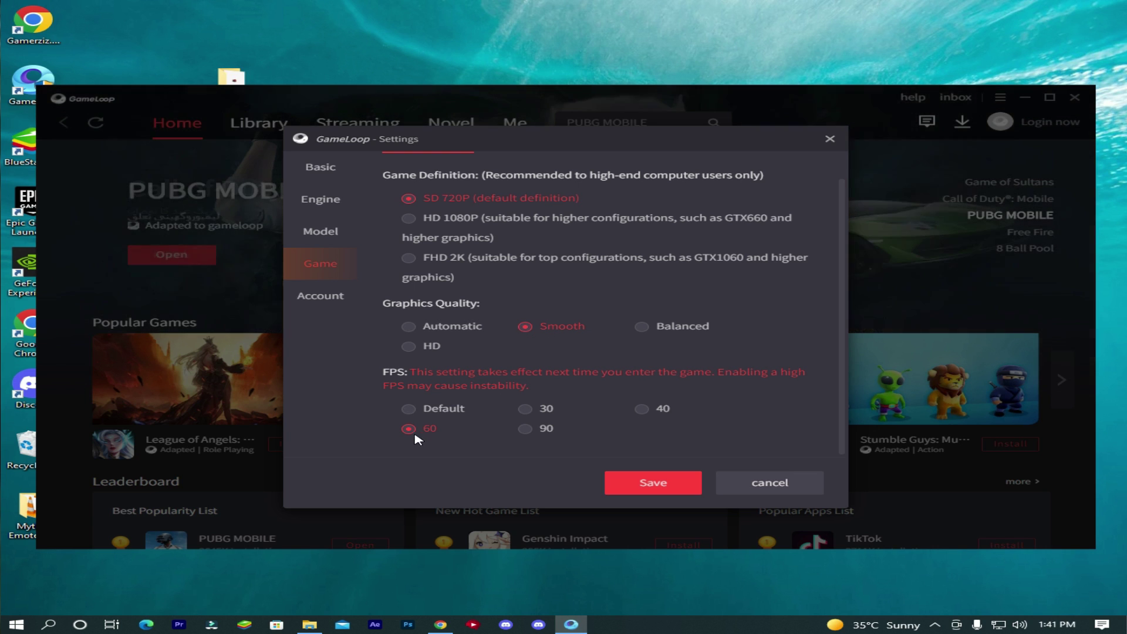
{"action": "left_click", "coordinate": [676, 484]}
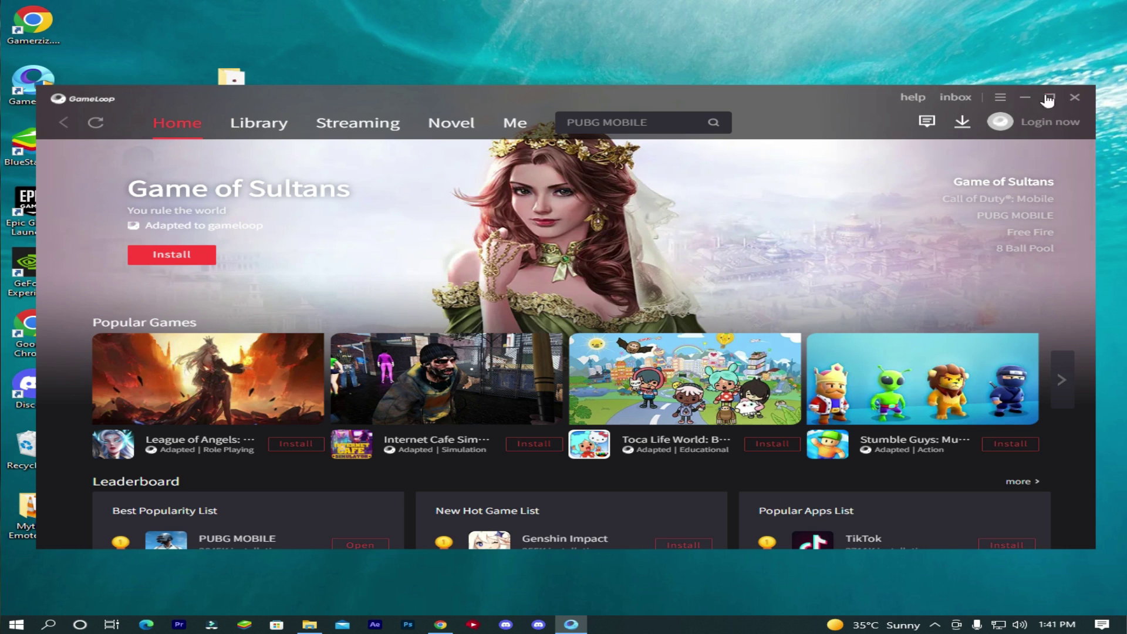
{"action": "left_click", "coordinate": [1075, 97]}
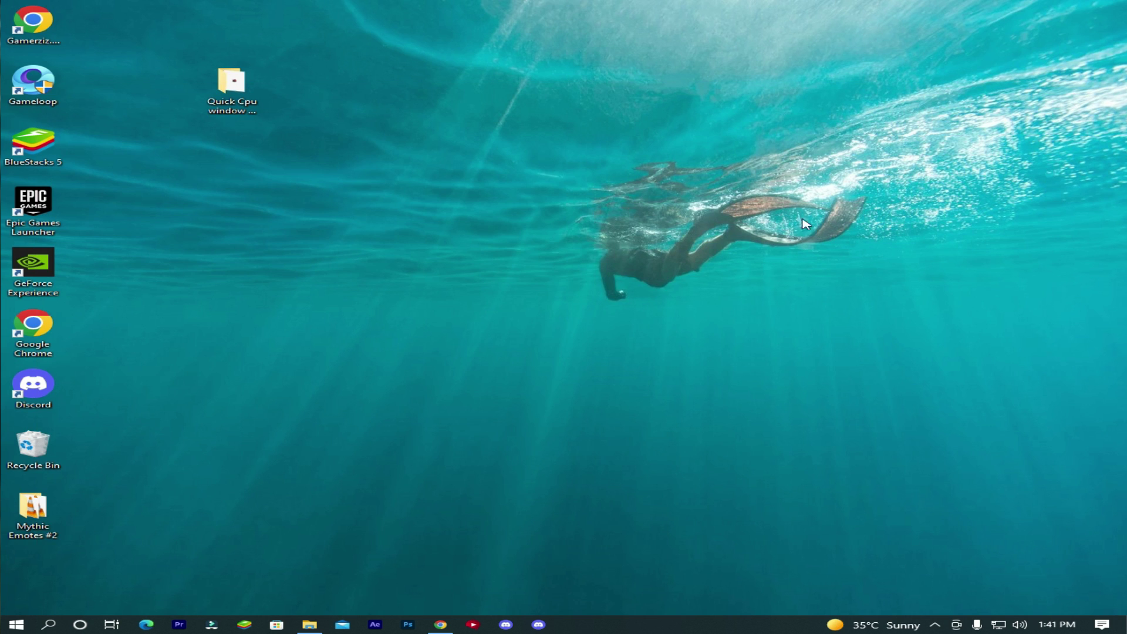